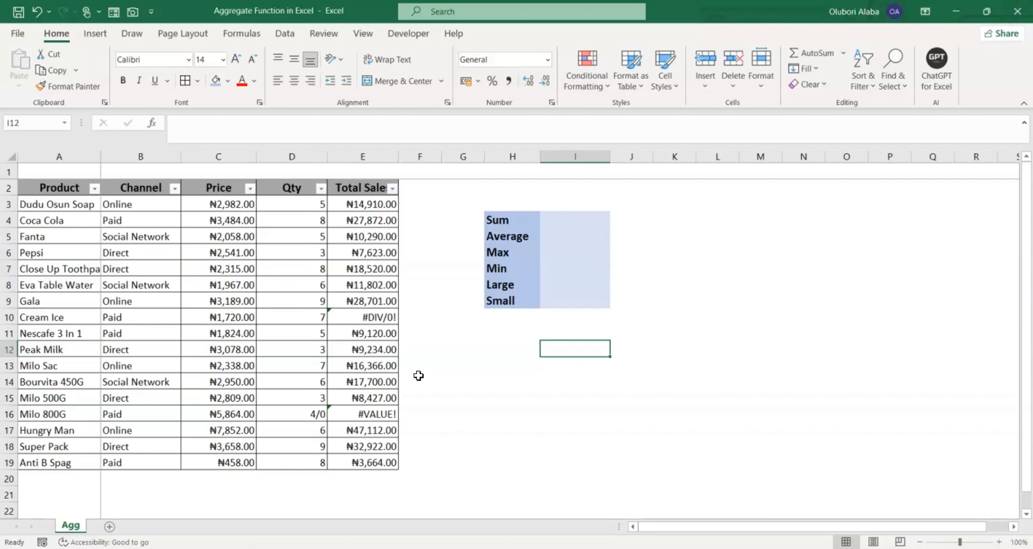
Start an AGGREGATE formula in the Sum result cell and move its argument hint aside
click(416, 349)
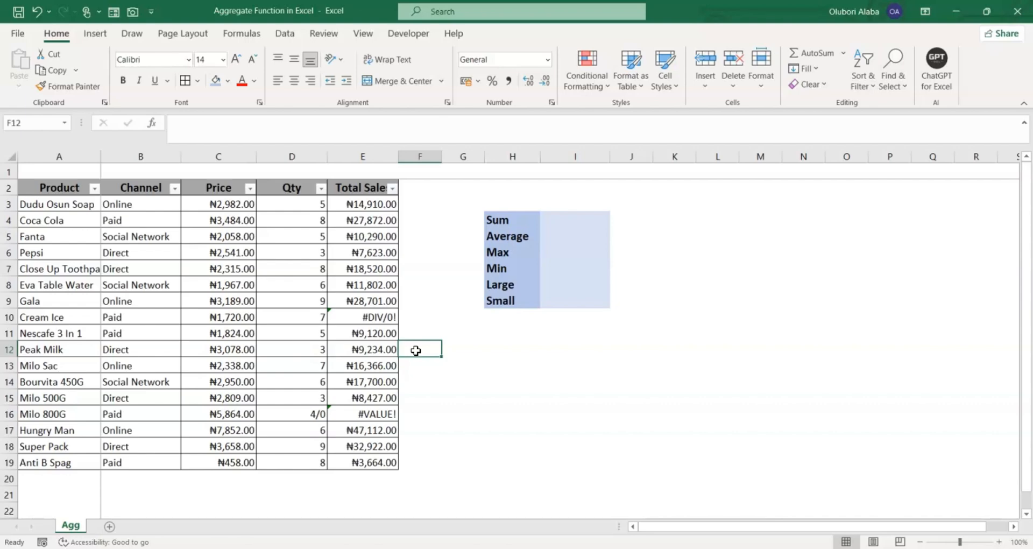
click(458, 342)
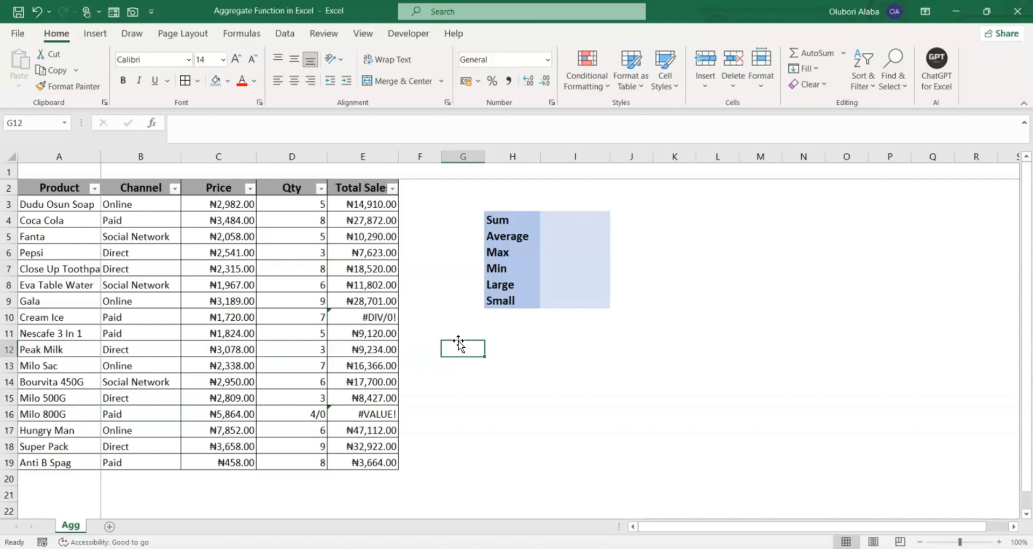
click(457, 332)
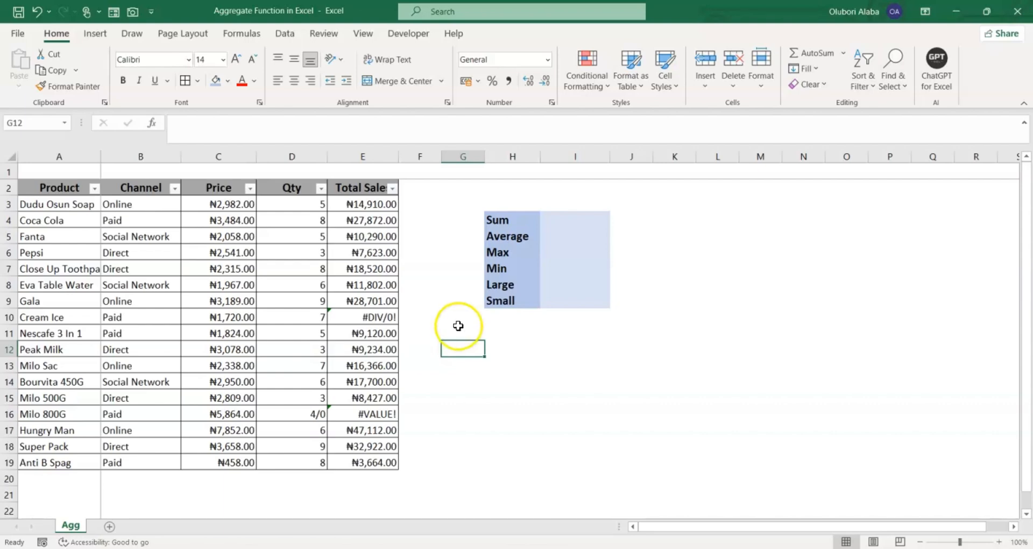
click(440, 280)
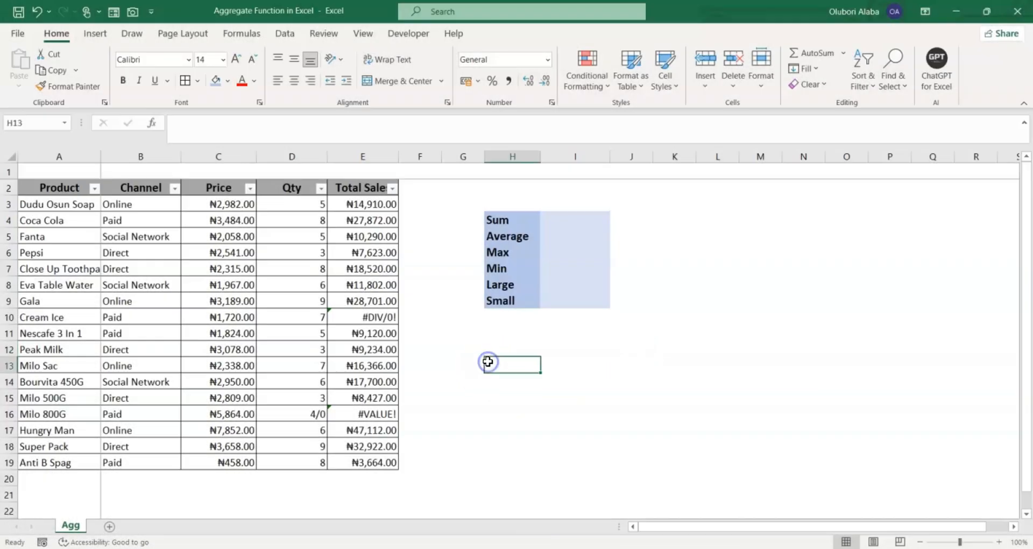
click(561, 219)
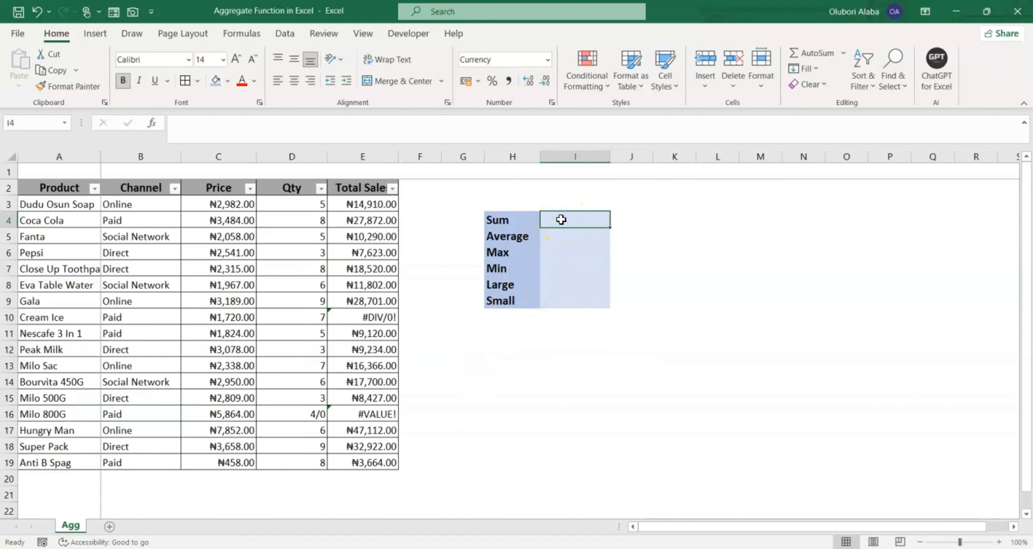
text(=agg)
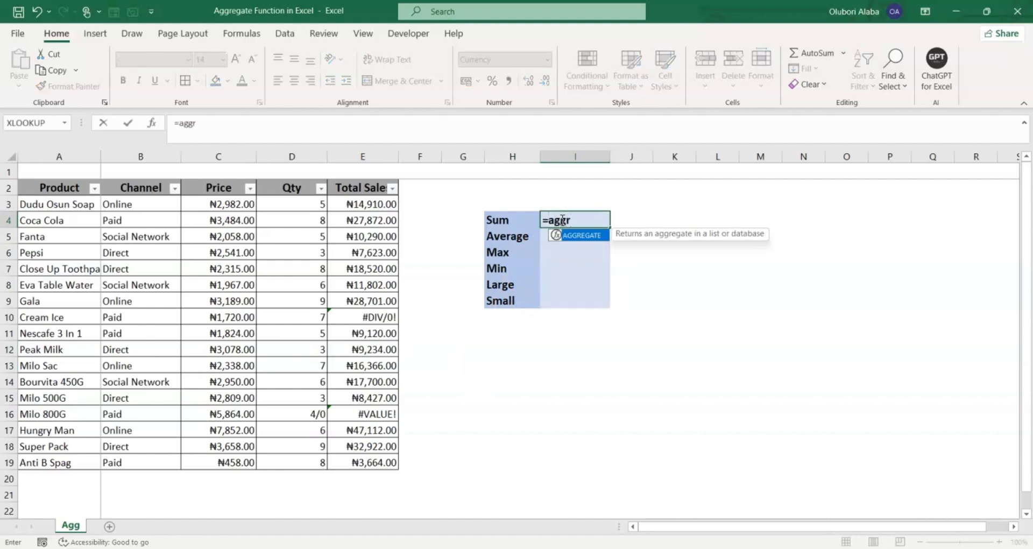
text(r)
key(Tab)
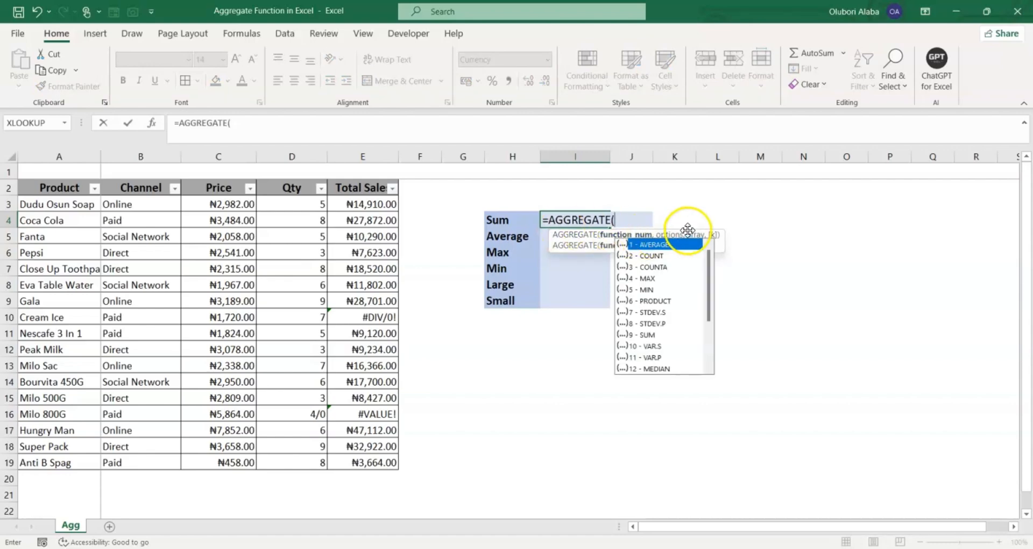
drag(703, 233, 634, 391)
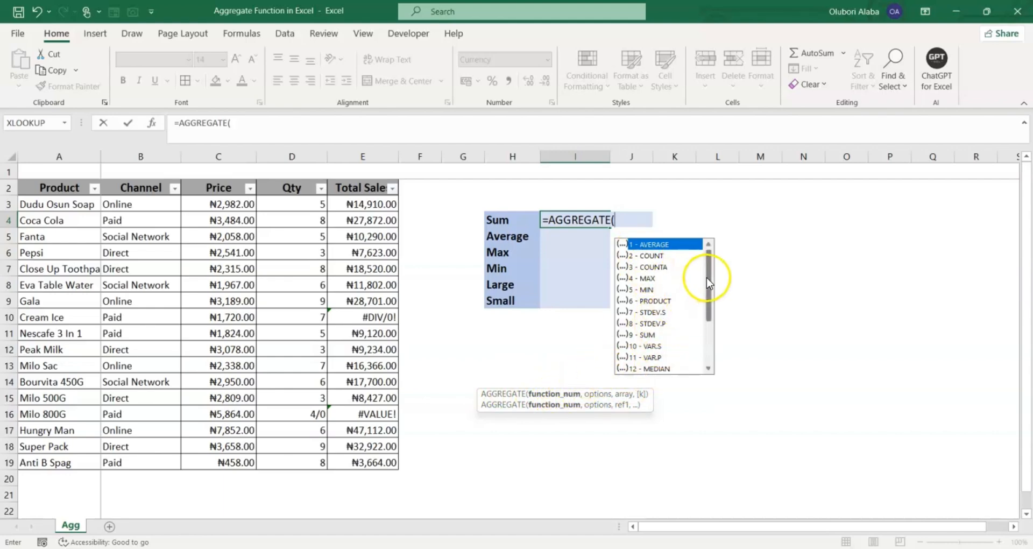
mouse_move(713, 276)
mouse_down()
mouse_move(714, 346)
mouse_move(707, 283)
mouse_up()
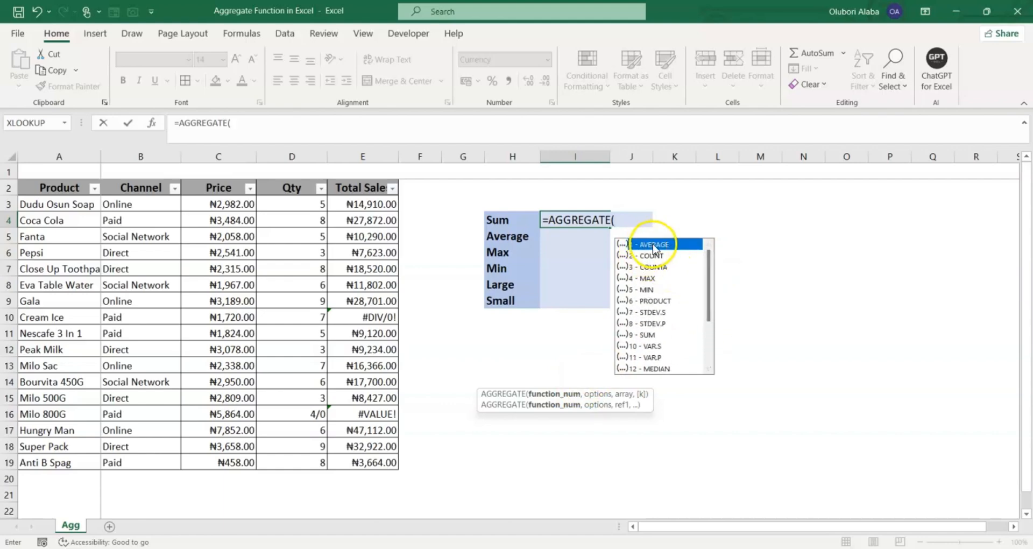
drag(707, 267, 728, 331)
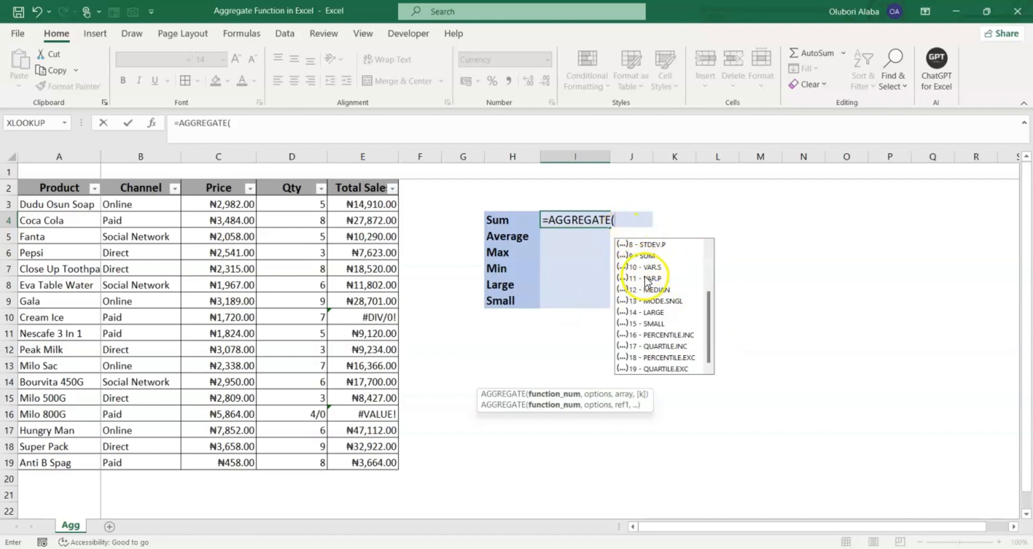
Insert function number 9 (SUM), then abandon the unfinished AGGREGATE formula
scroll(655, 284, up, 1)
scroll(655, 285, up, 2)
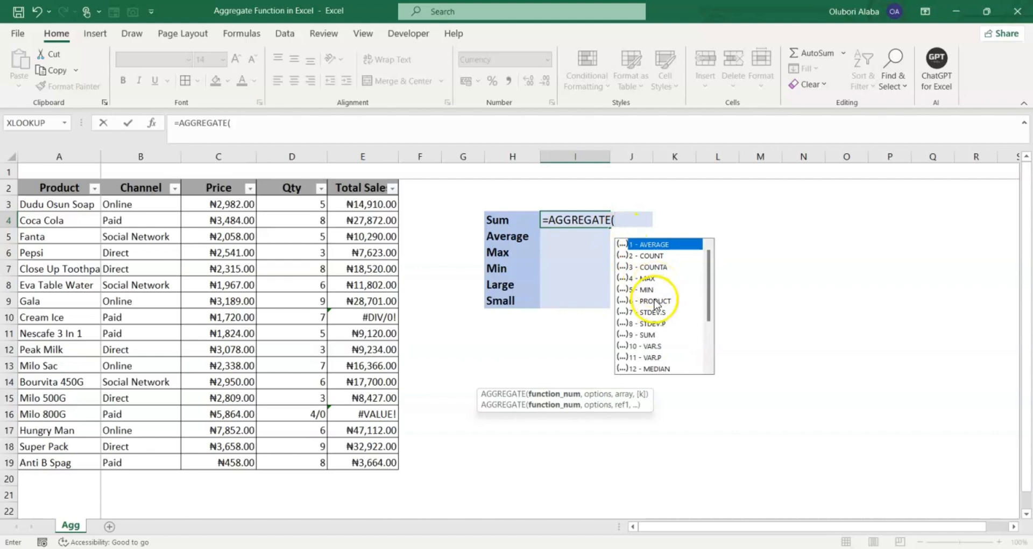
click(649, 335)
double_click(648, 336)
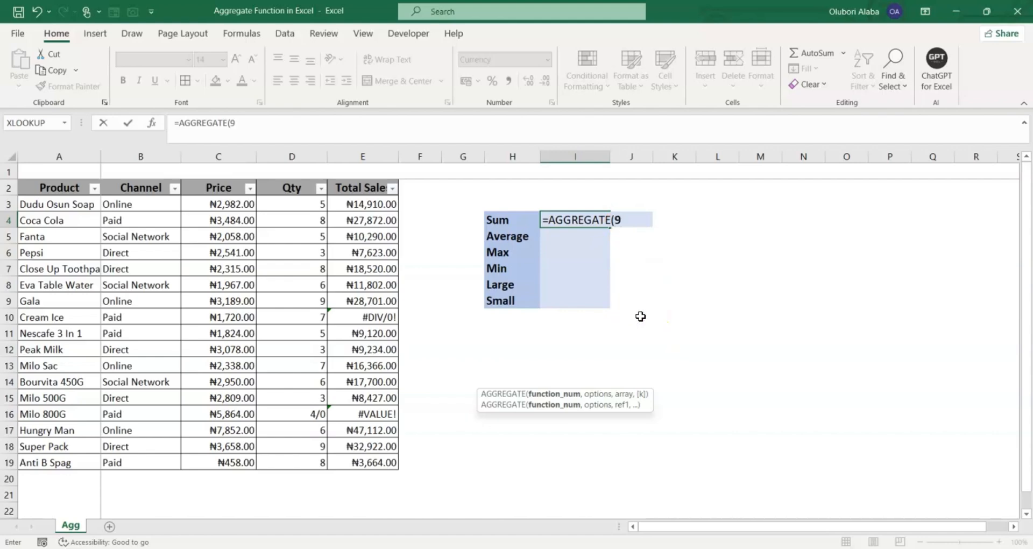
text(,3)
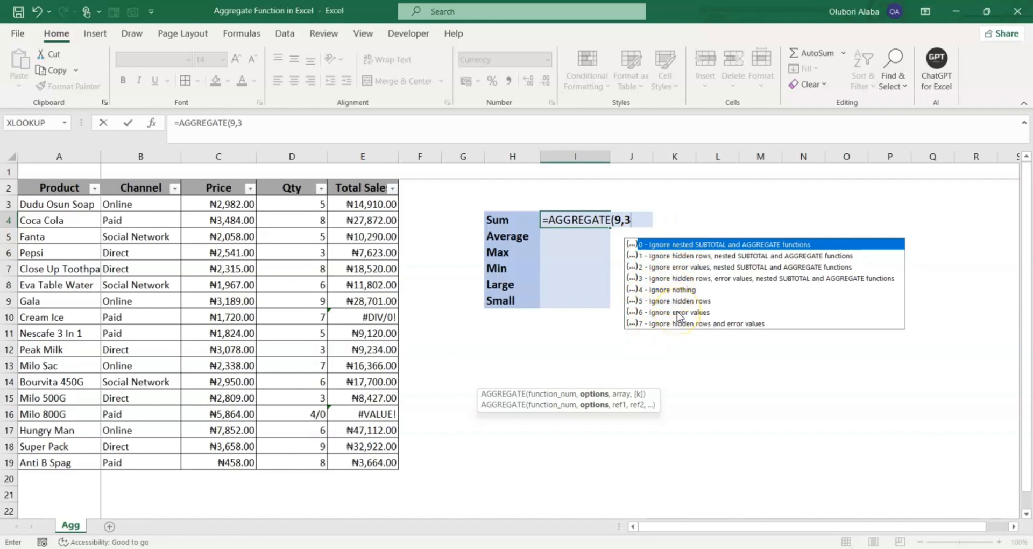
key(BackSpace)
key(BackSpace)
key(BackSpace)
key(BackSpace)
key(BackSpace)
key(BackSpace)
key(BackSpace)
key(BackSpace)
key(BackSpace)
key(BackSpace)
key(BackSpace)
key(BackSpace)
key(BackSpace)
key(BackSpace)
key(Escape)
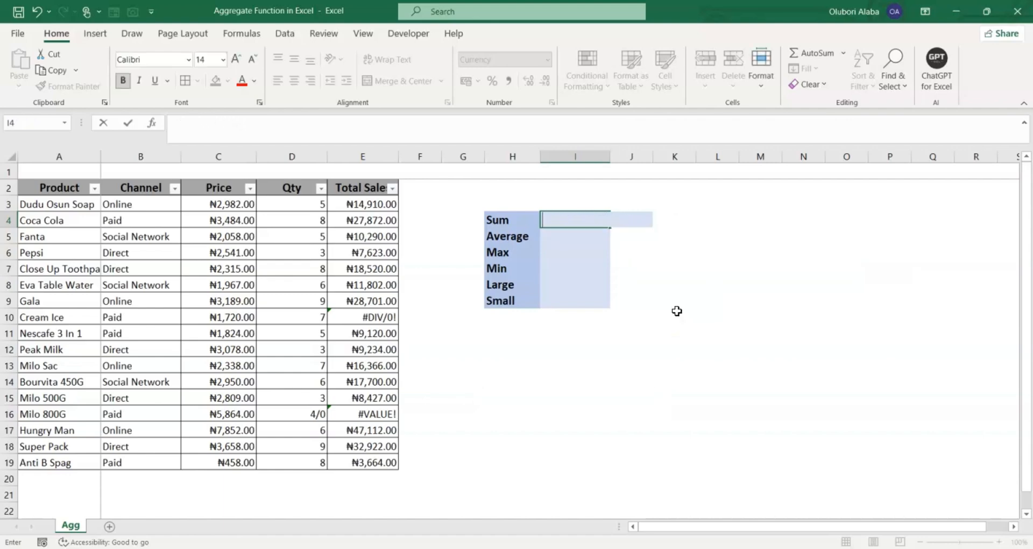
click(679, 385)
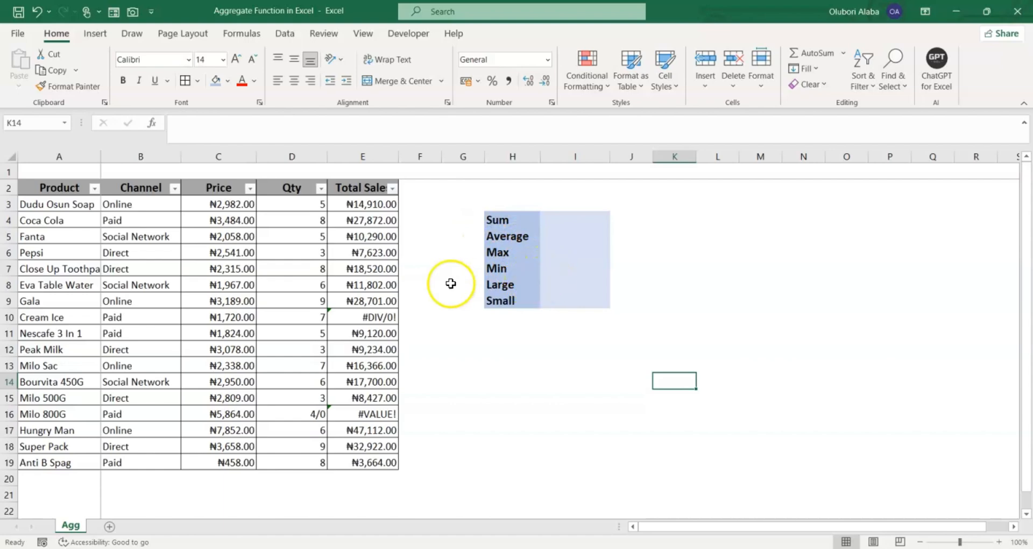
Inspect the Total Sale values with their #DIV/0! and #VALUE! errors, and the summary labels
drag(364, 203, 375, 461)
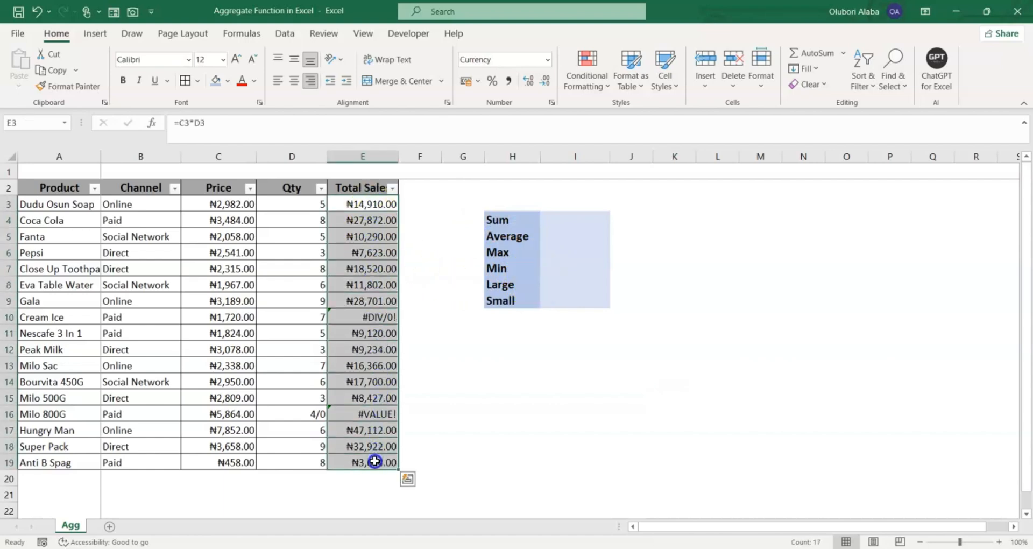
click(380, 317)
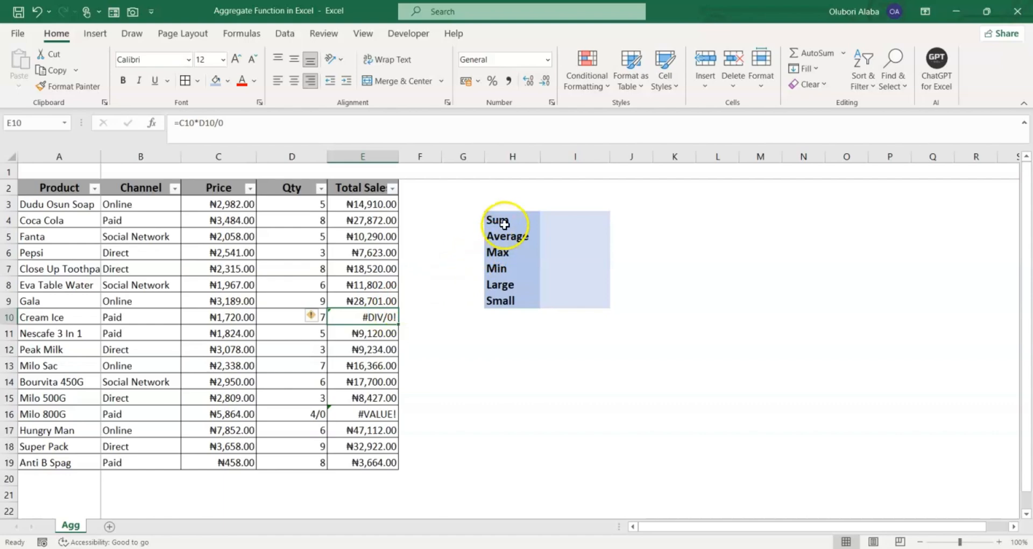
drag(504, 222, 506, 299)
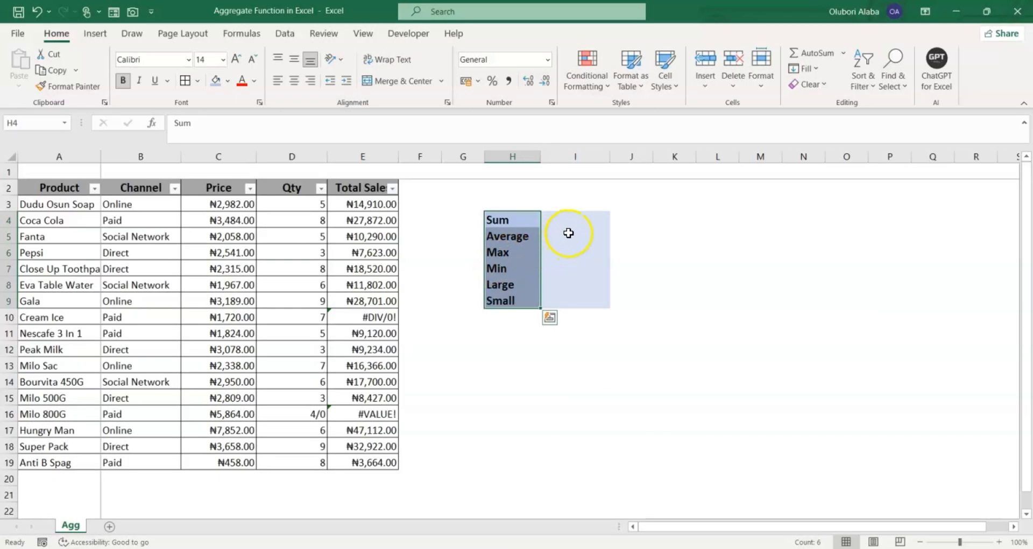
click(566, 224)
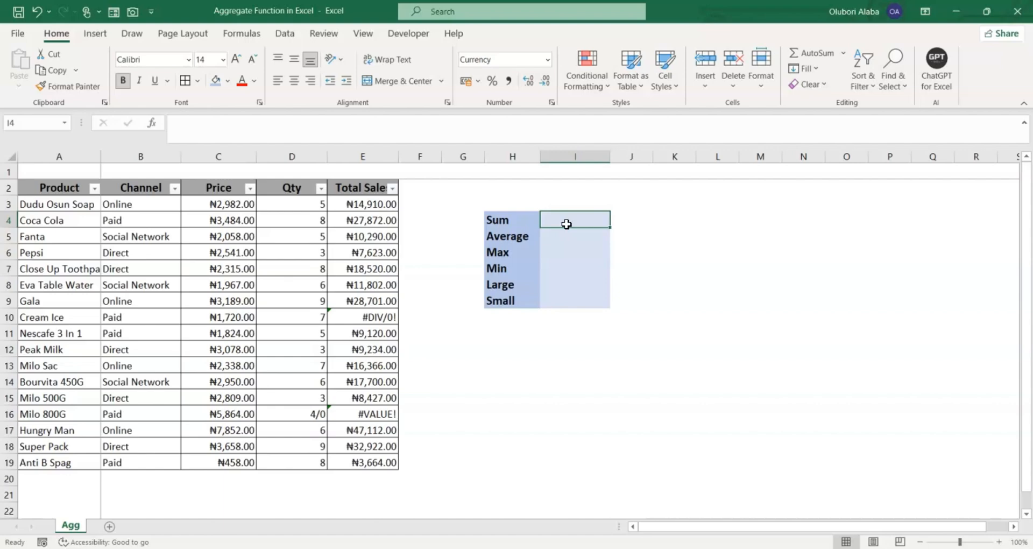
drag(58, 189, 381, 459)
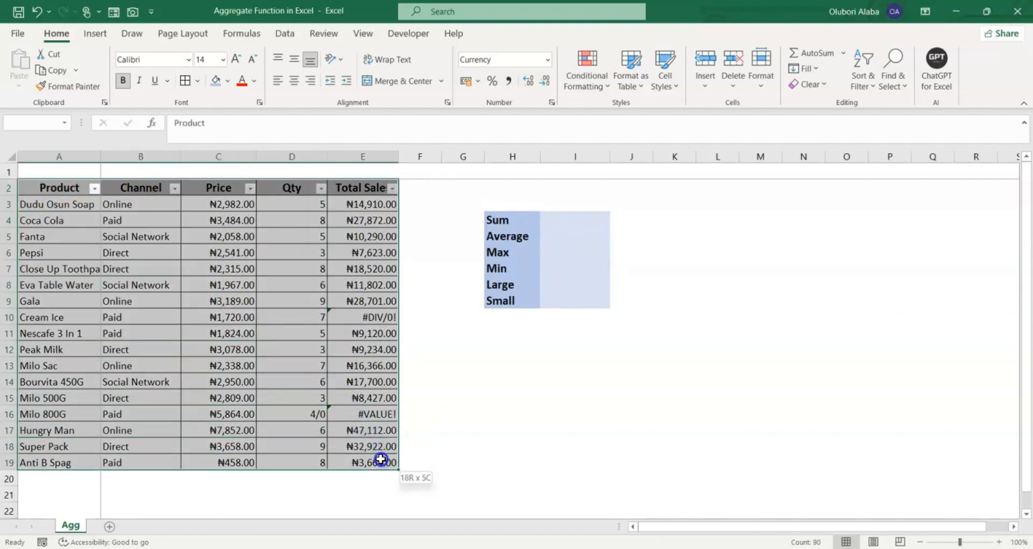
click(425, 398)
drag(355, 203, 381, 465)
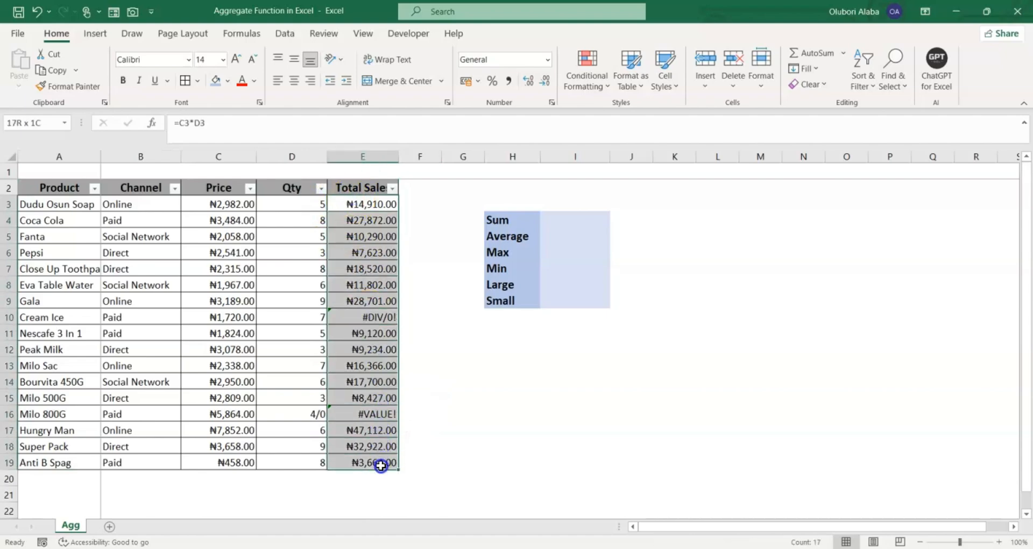
click(355, 316)
click(377, 413)
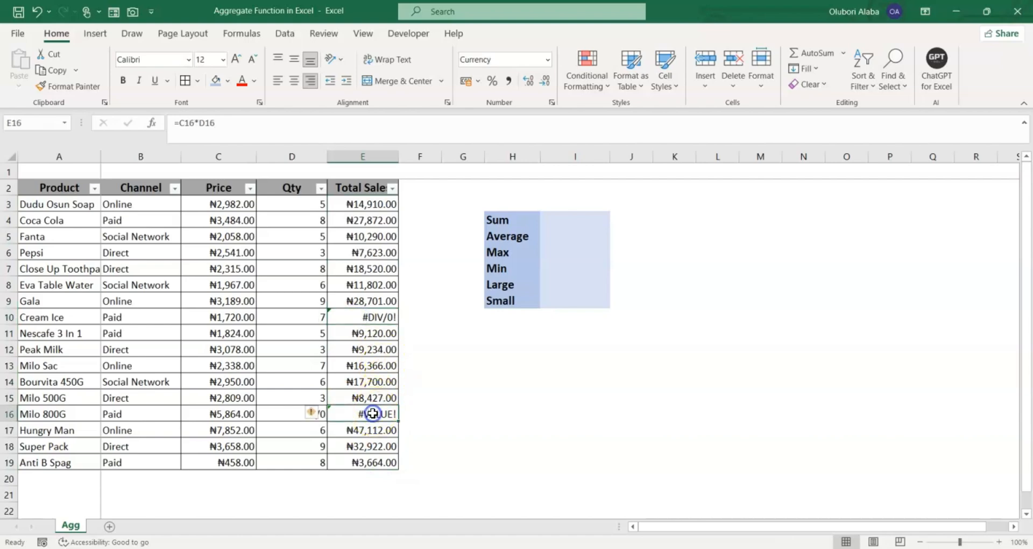
Enter =SUM(E3:E19) in the Sum cell, then delete it when it returns #DIV/0!
click(555, 222)
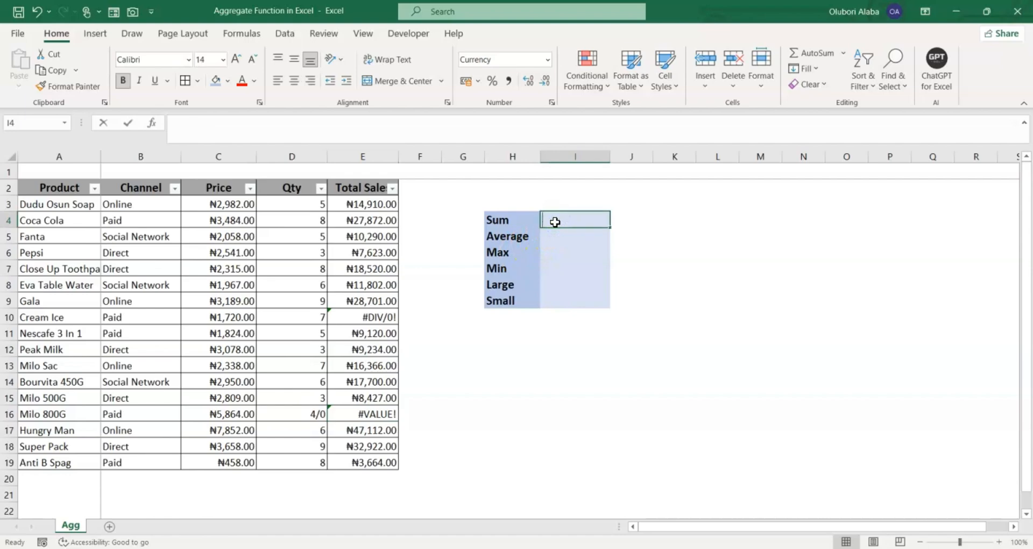
text(=su)
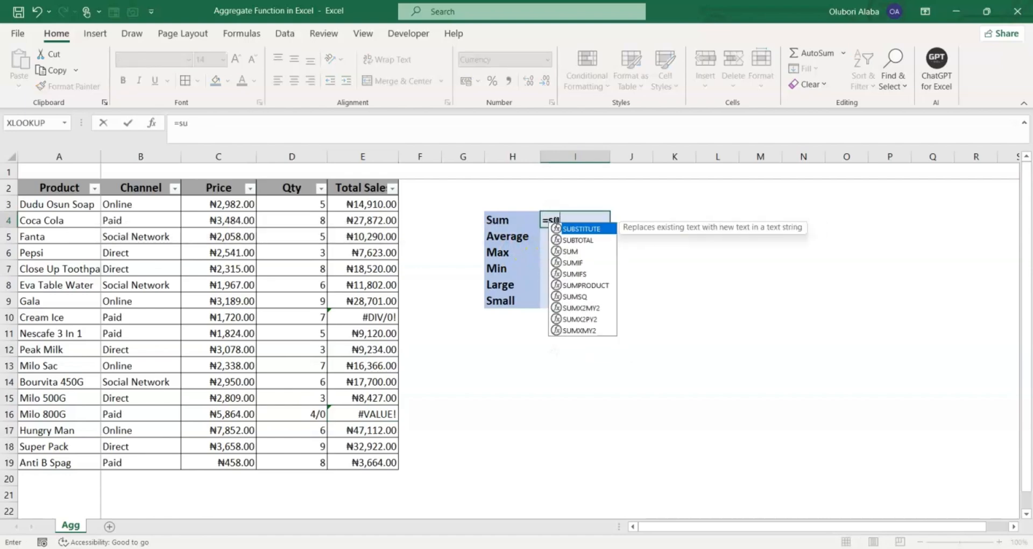
key(Tab)
key(BackSpace)
key(BackSpace)
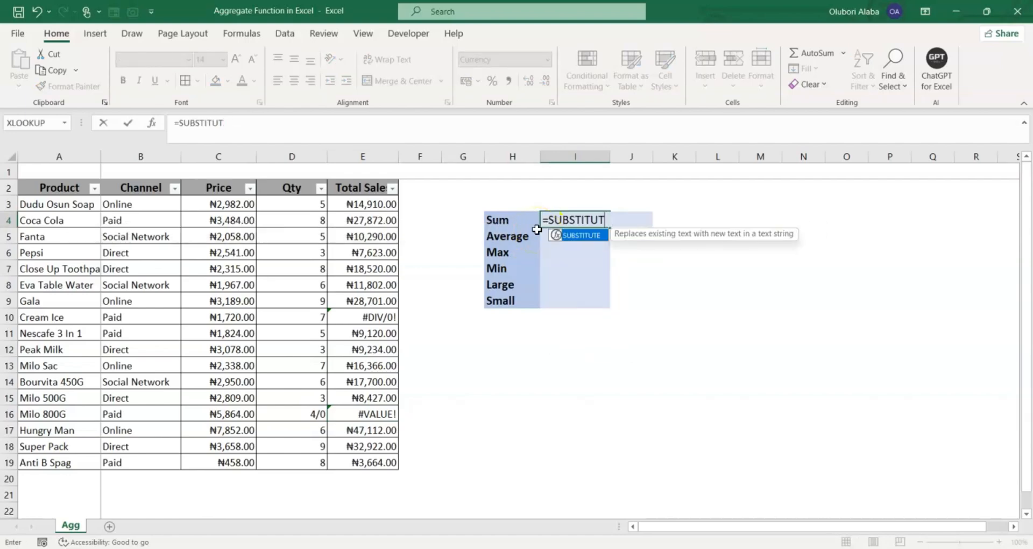
key(BackSpace)
key(BackSpace)
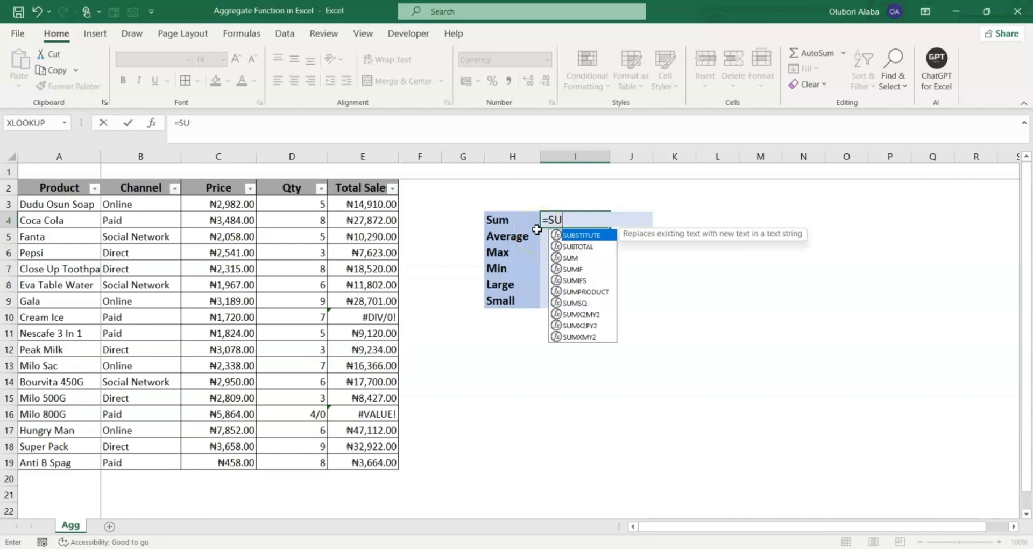
text(m)
key(Tab)
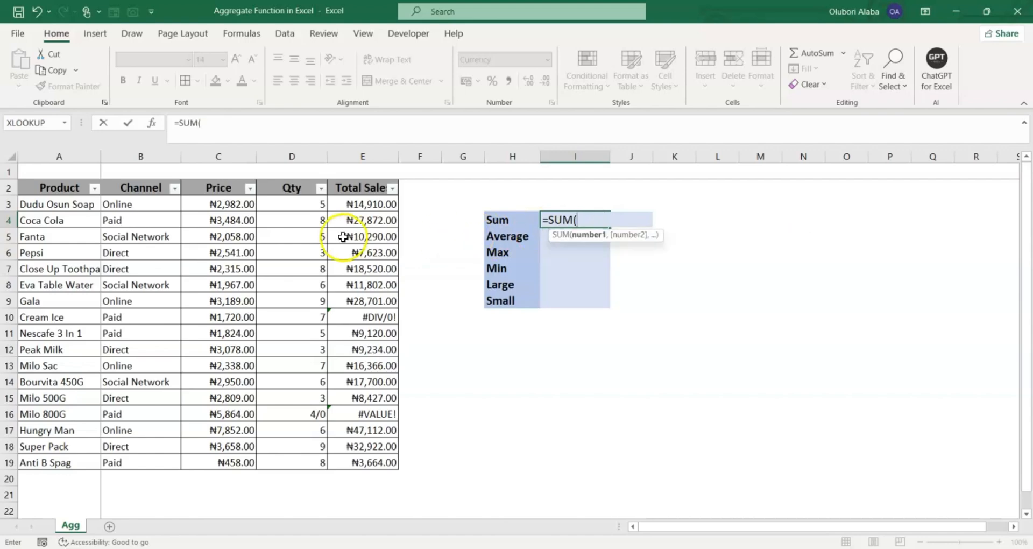
drag(350, 204, 376, 459)
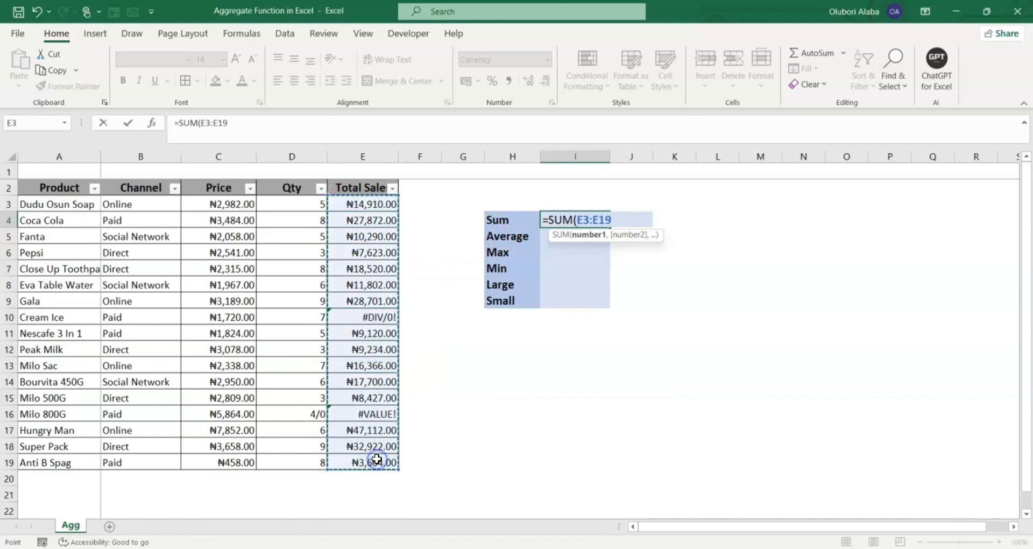
key(Return)
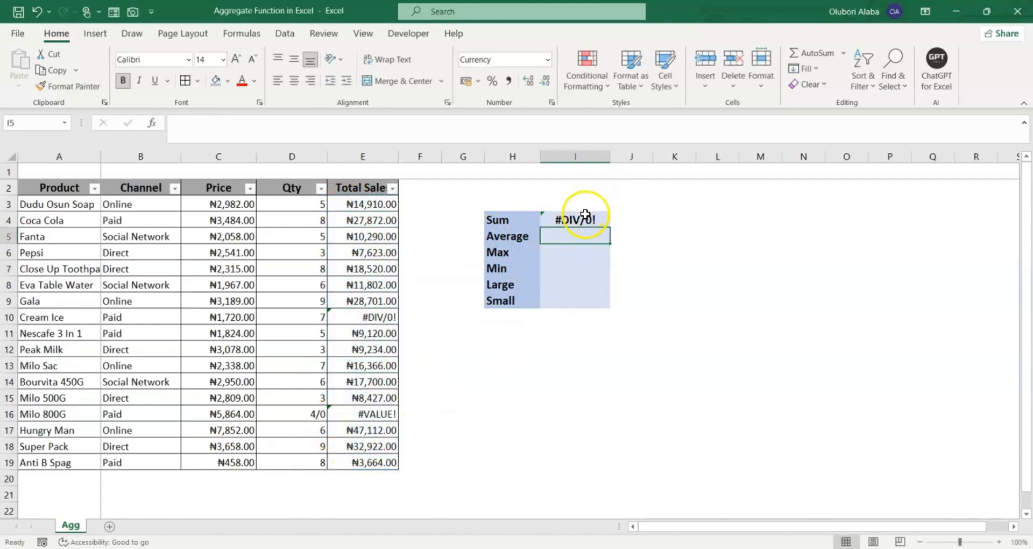
click(577, 220)
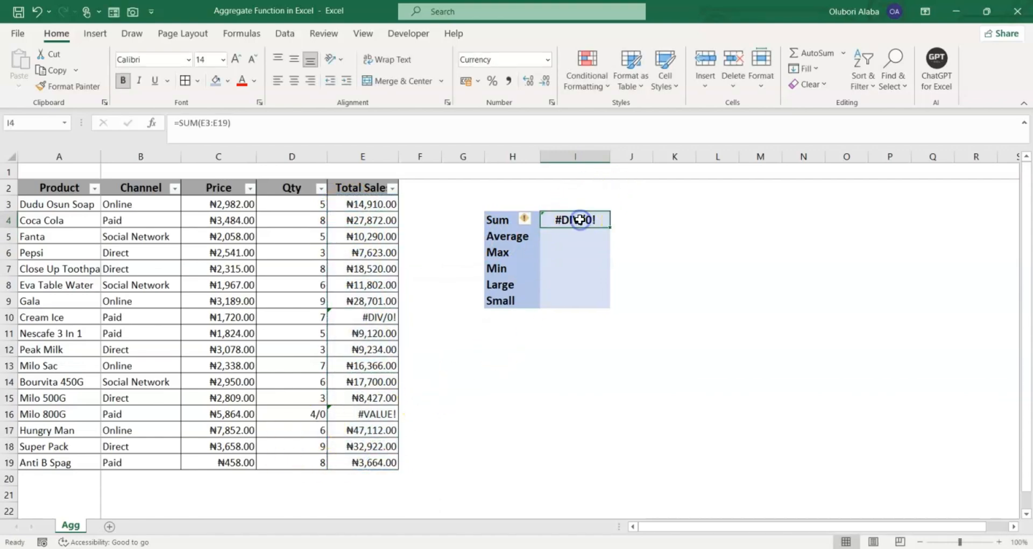
key(Delete)
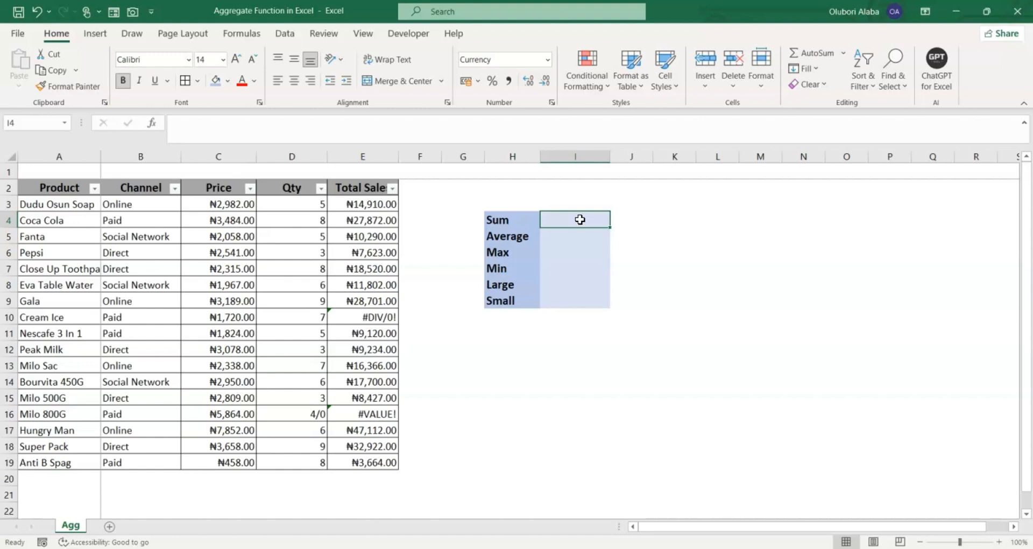
Enter =AGGREGATE(9,6,E3:E19) in the Sum cell I4, returning ₦264,263
text(=)
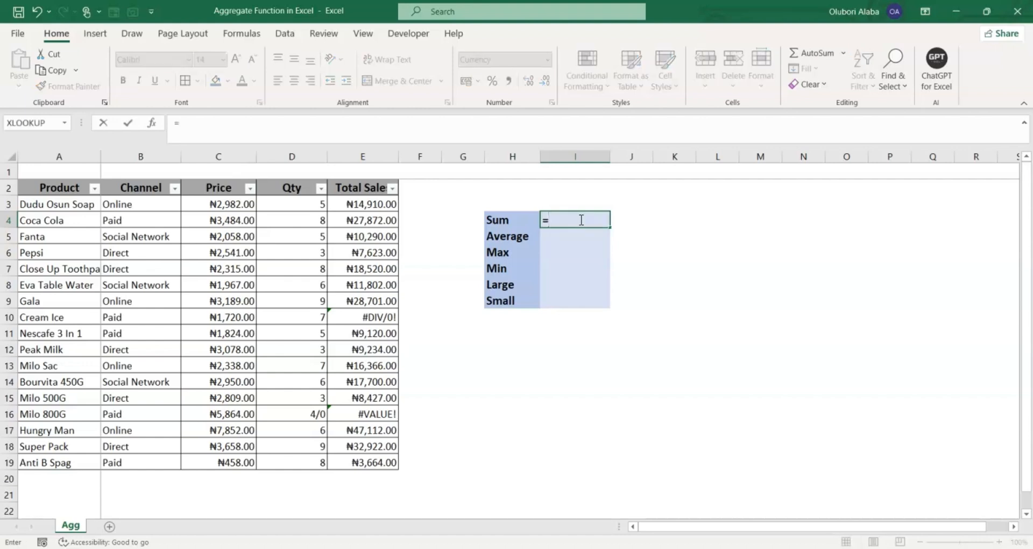
text(ag)
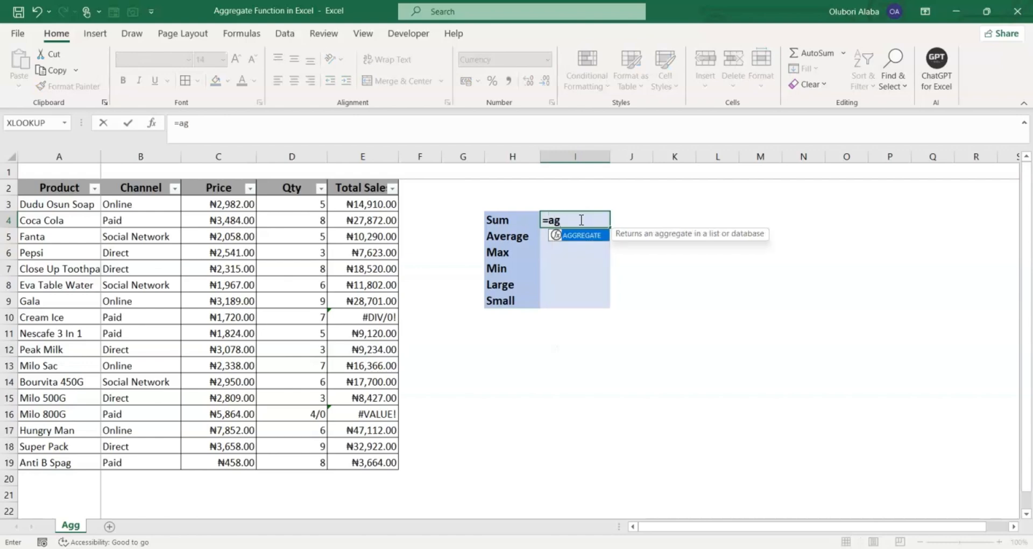
key(Tab)
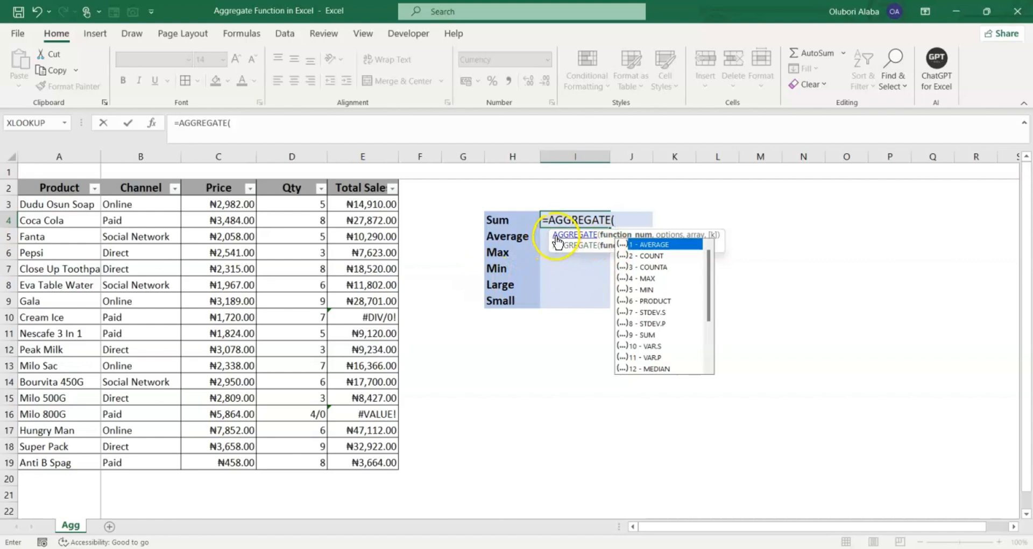
drag(558, 242, 467, 379)
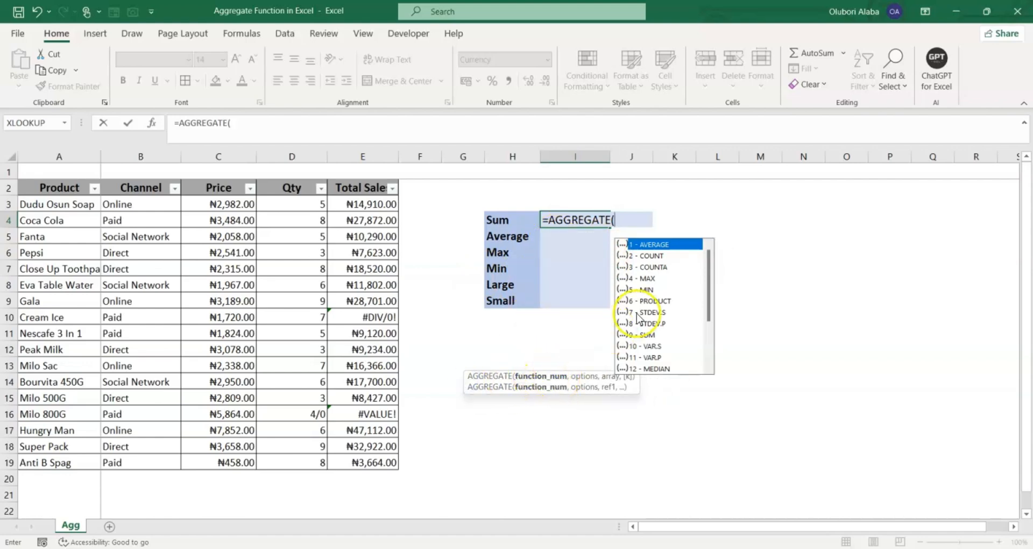
mouse_move(709, 290)
mouse_down()
mouse_move(710, 264)
mouse_move(712, 273)
mouse_up()
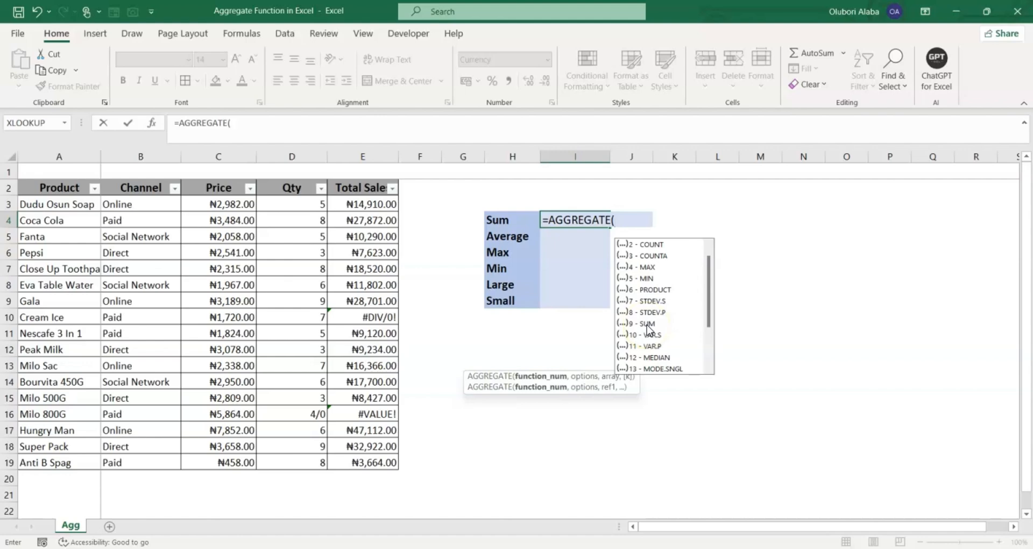
text(9)
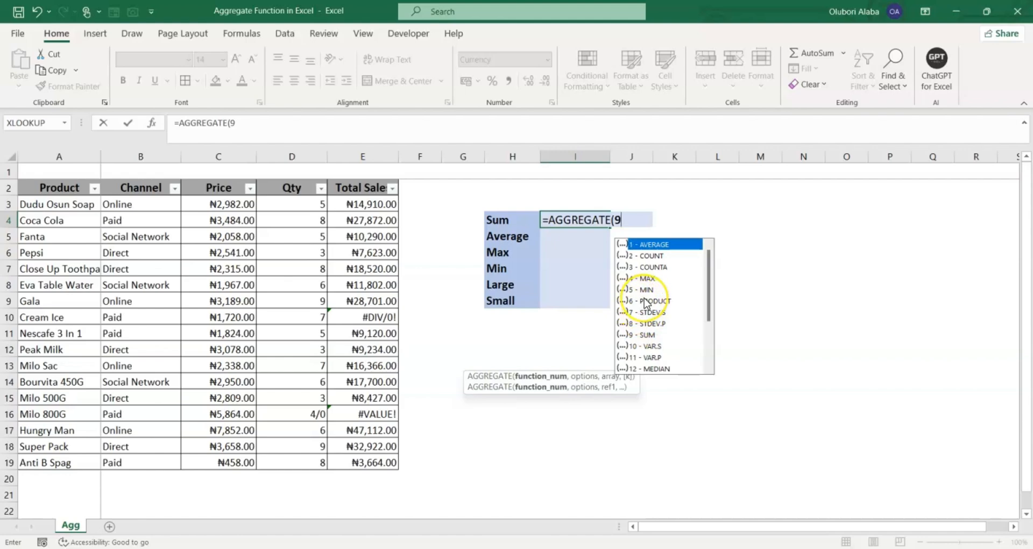
text(,6)
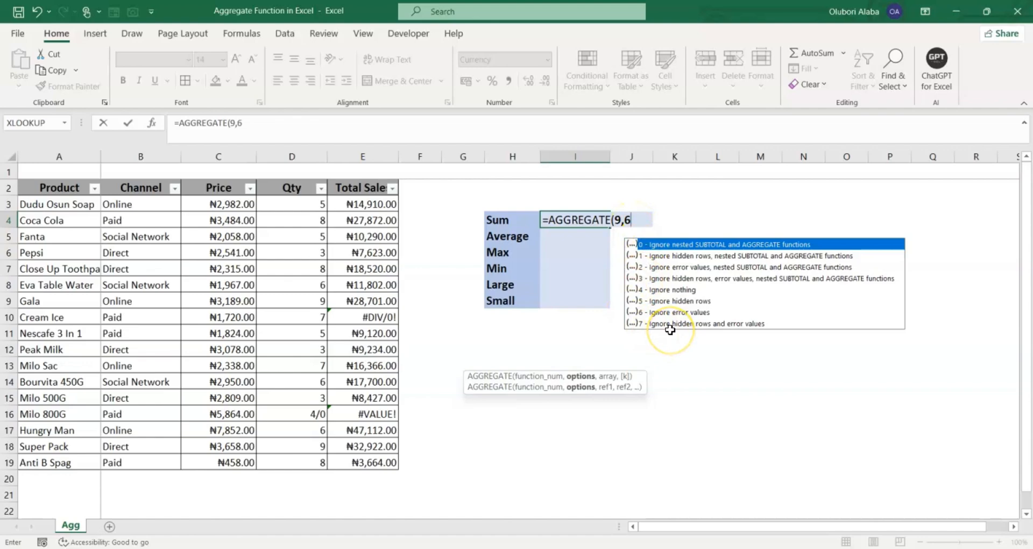
text(,)
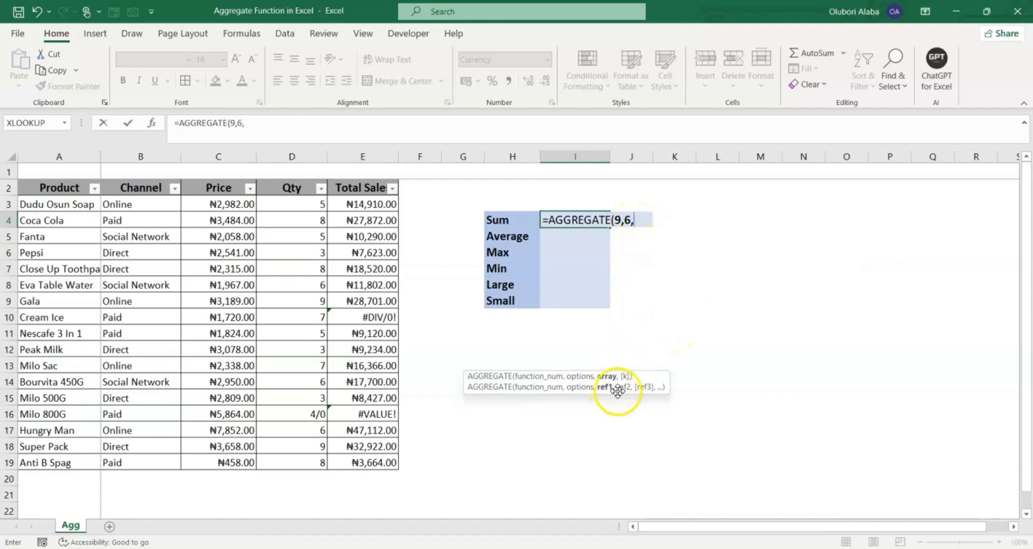
drag(375, 204, 383, 457)
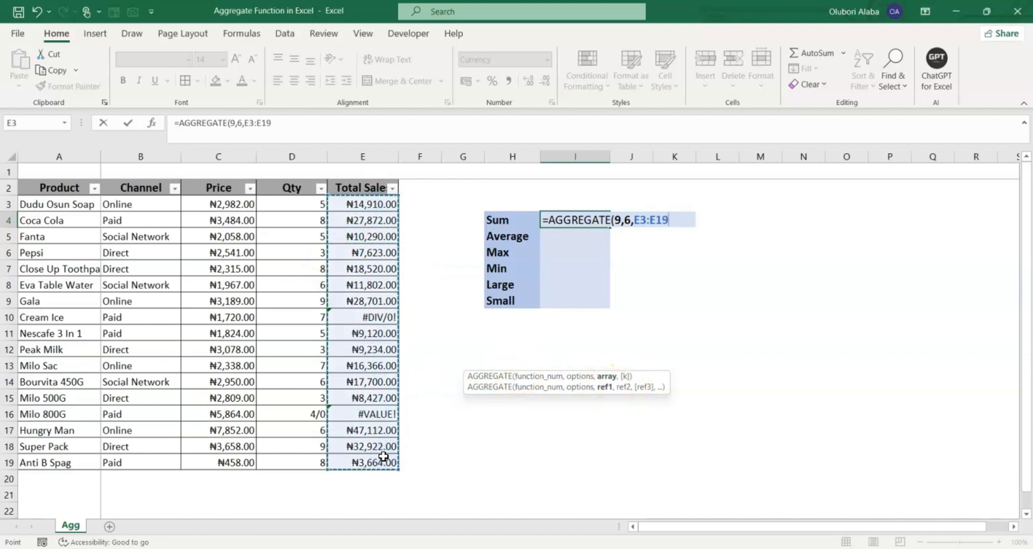
key(Return)
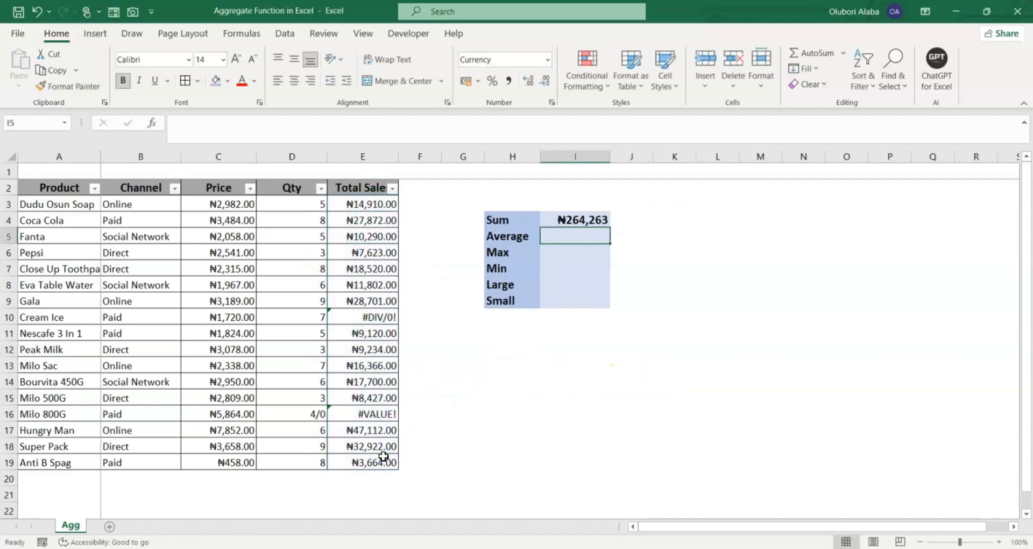
click(562, 219)
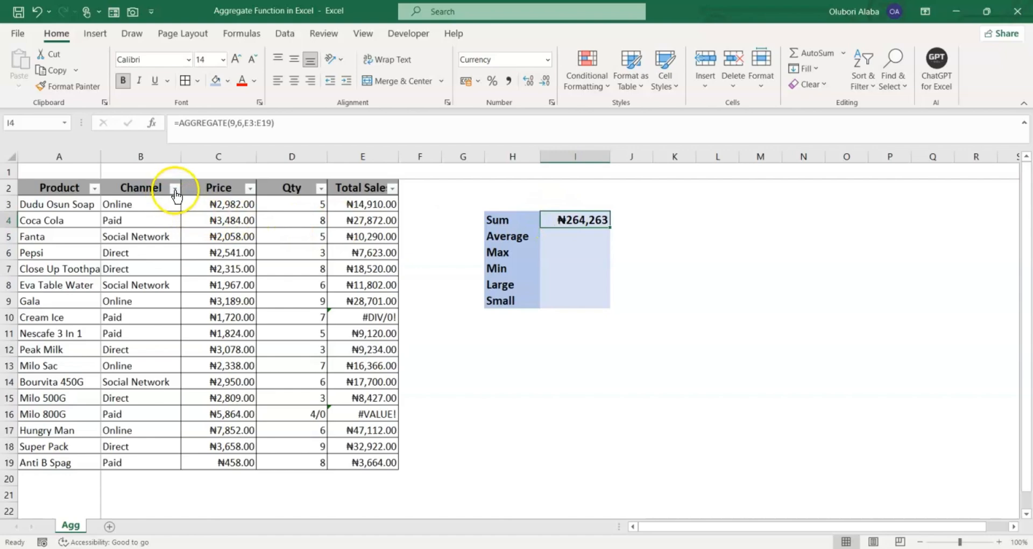
click(175, 188)
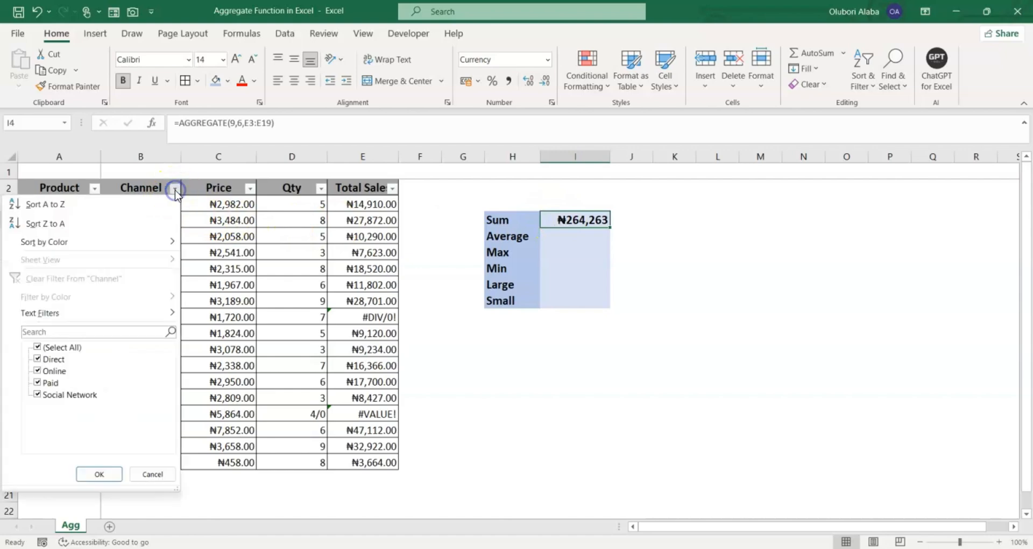
click(37, 358)
click(99, 473)
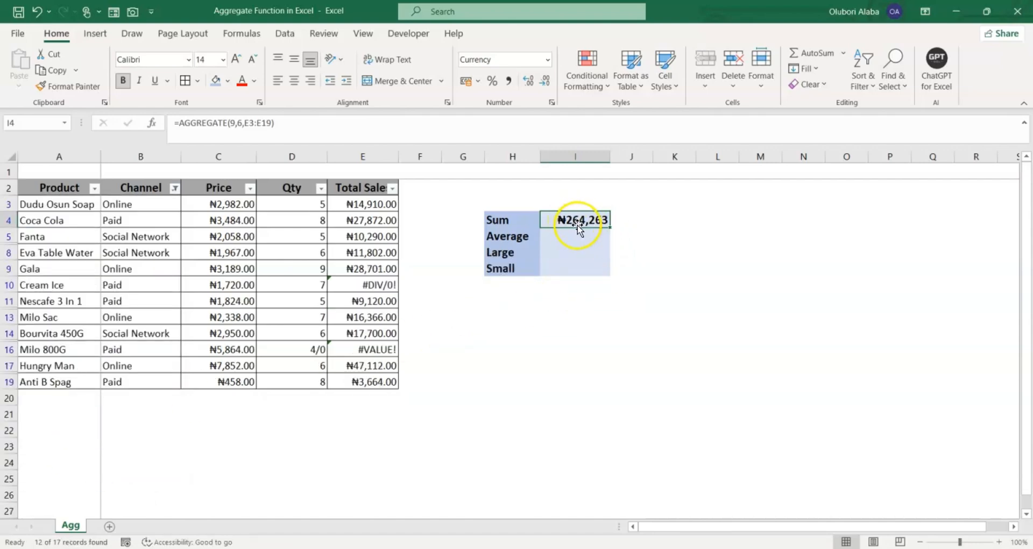
click(176, 187)
click(42, 347)
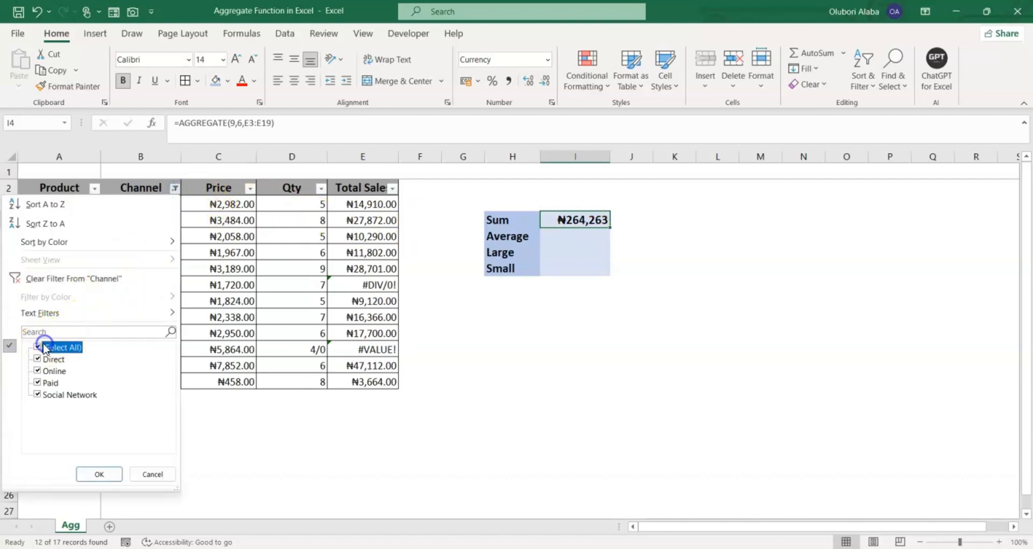
click(93, 473)
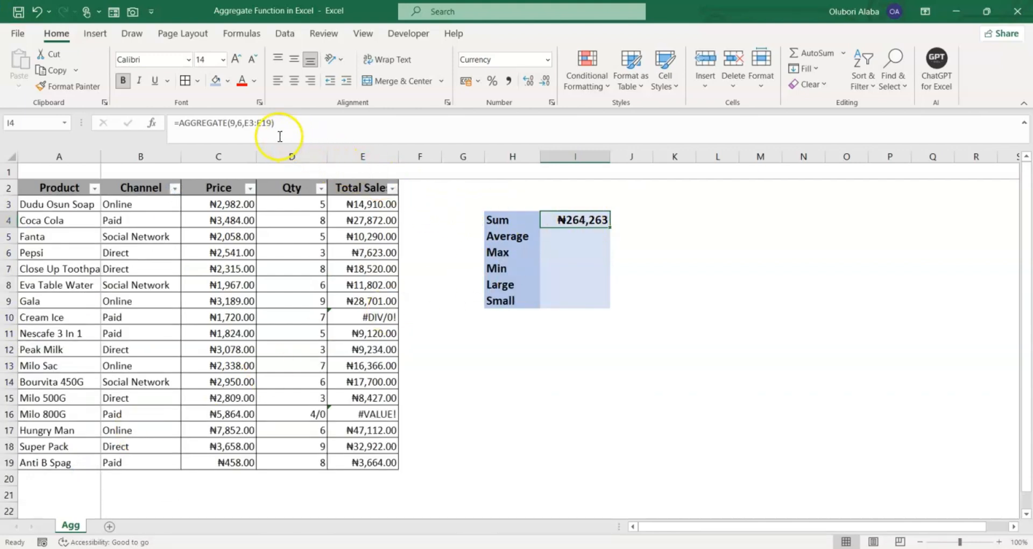
Change the Sum formula's option from 6 to 7, making it =AGGREGATE(9,7,E3:E19)
click(242, 120)
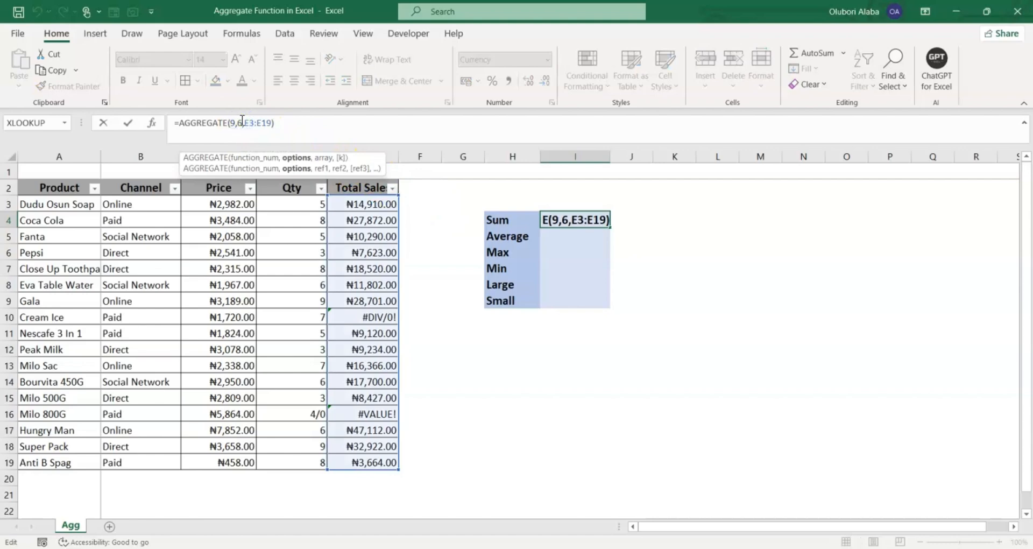
key(BackSpace)
text(7)
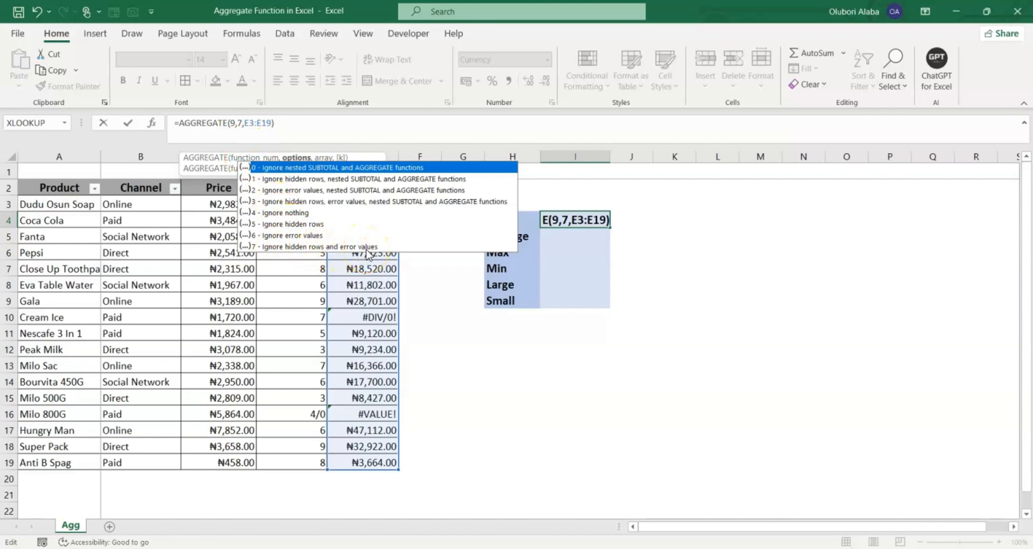
key(Return)
click(582, 220)
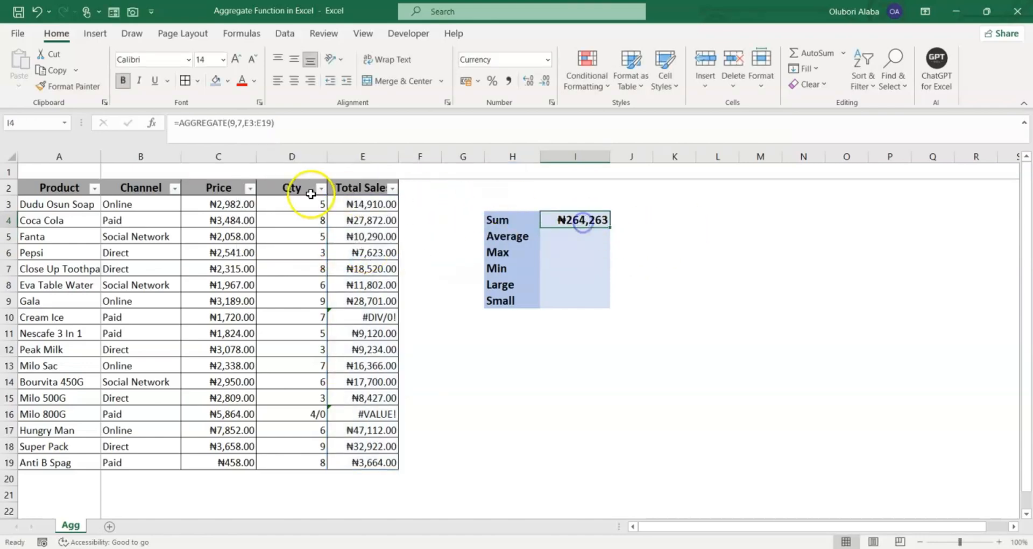
Test it by filtering out Direct in the Channel column, then showing all channels again
click(173, 188)
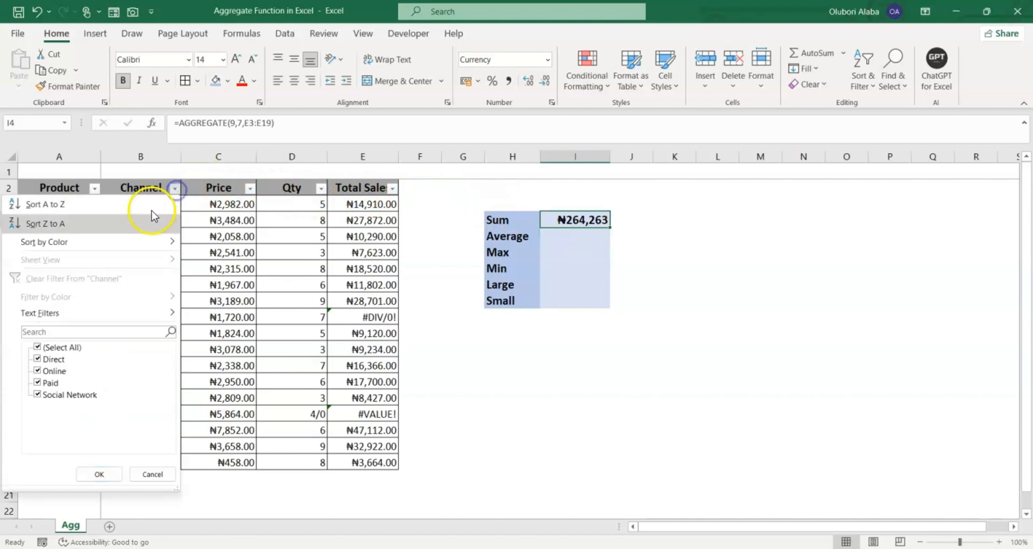
click(37, 359)
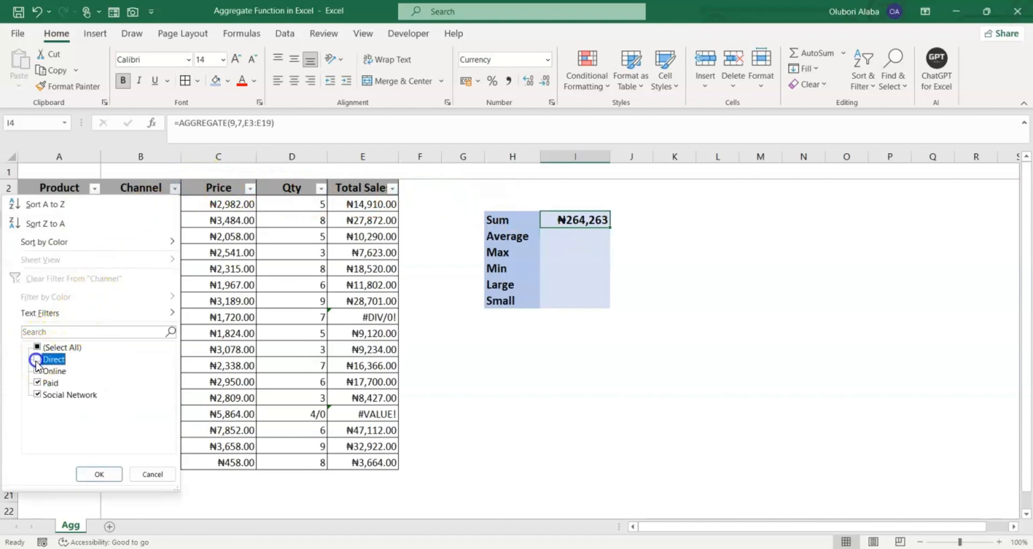
click(99, 474)
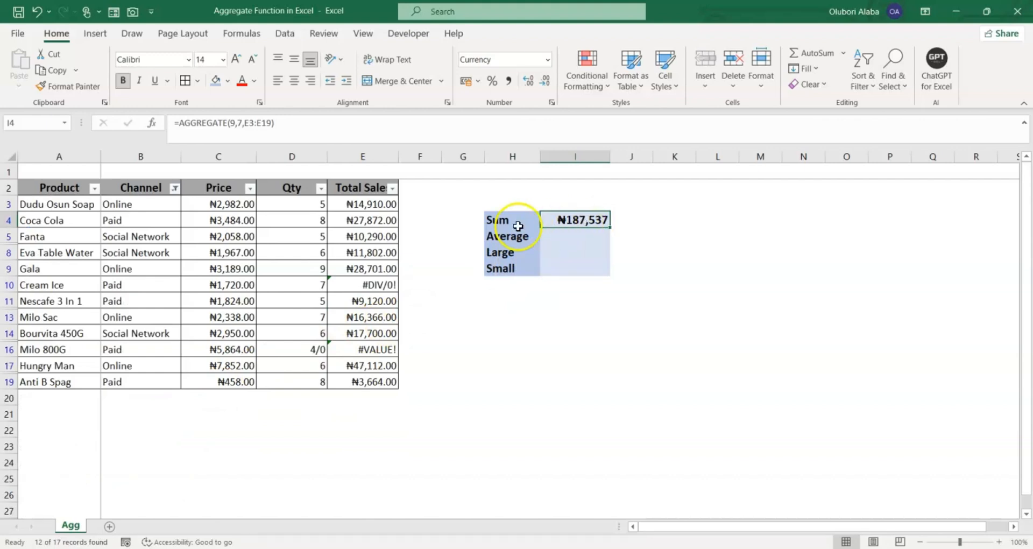
click(174, 188)
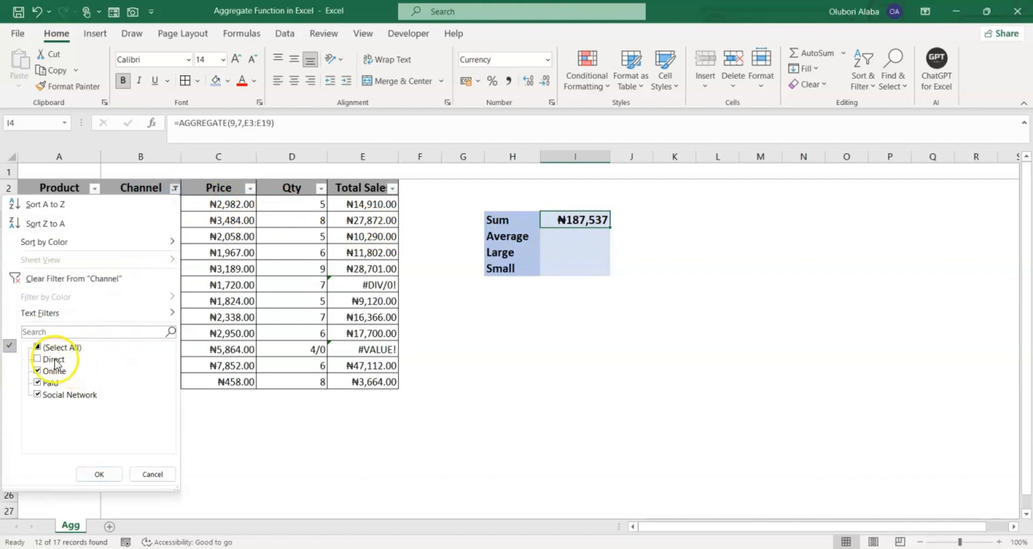
click(101, 473)
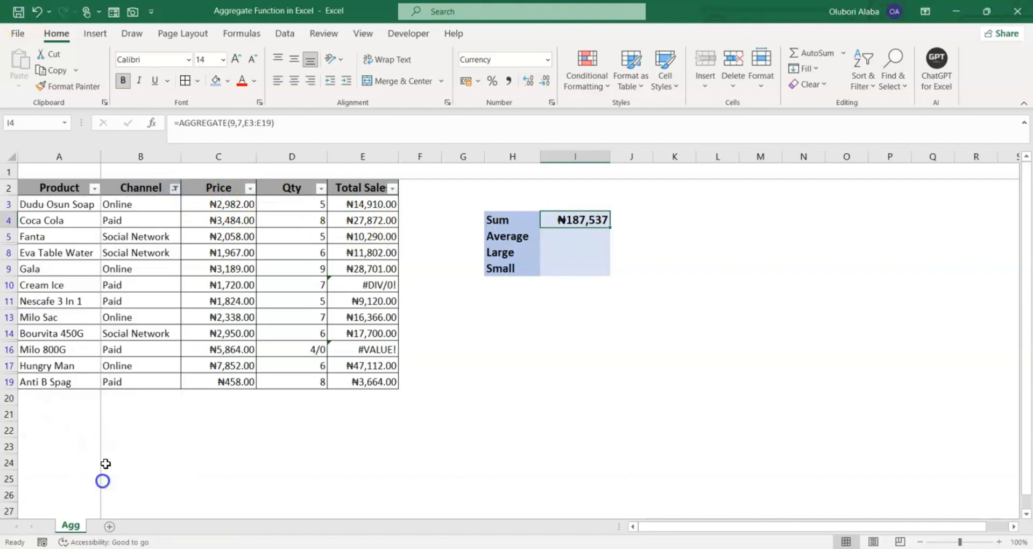
Enter =AGGREGATE(1,7,E3:E19) in the Average cell I5, returning ₦17,618
click(572, 236)
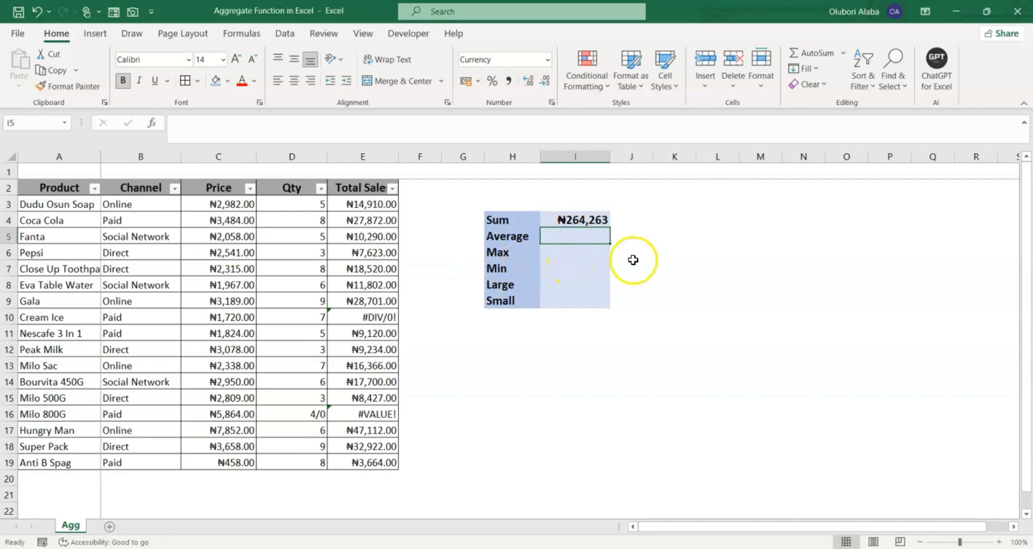
text(=)
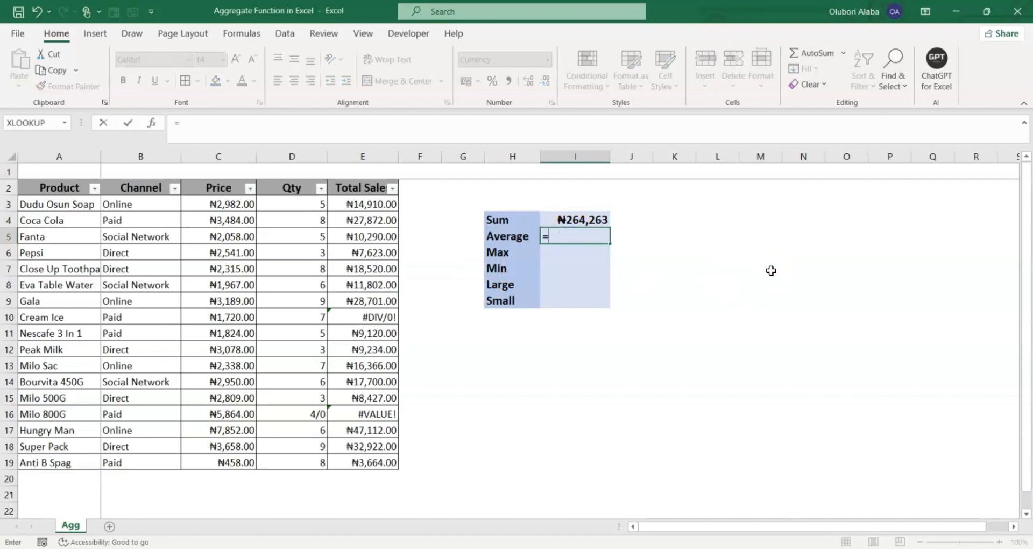
text(ag)
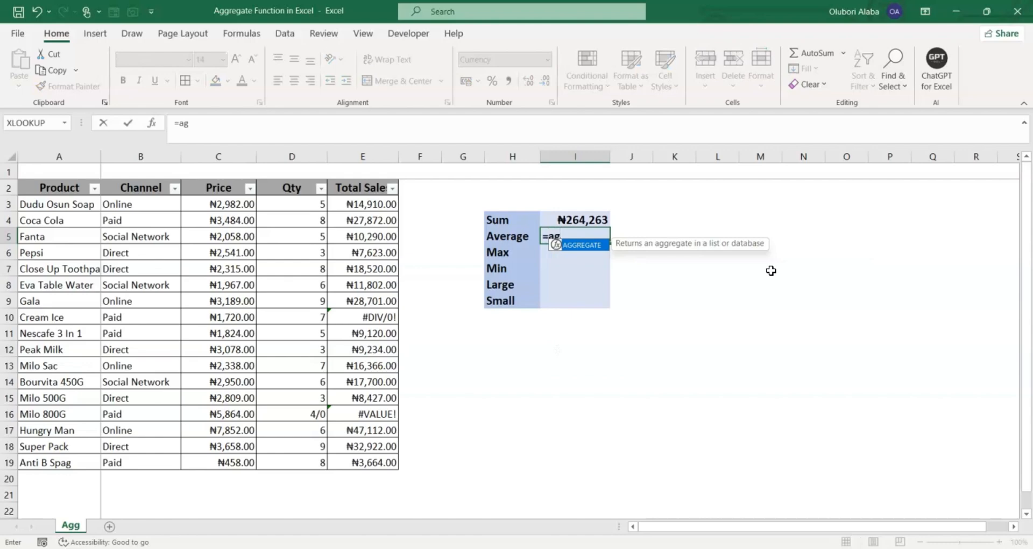
key(Tab)
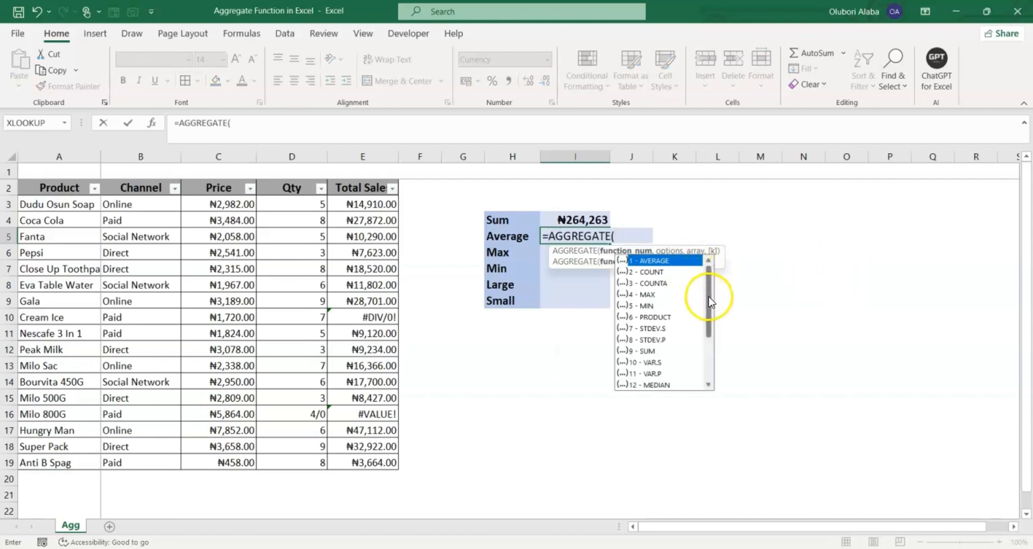
mouse_move(710, 298)
mouse_down()
mouse_move(711, 355)
mouse_move(711, 281)
mouse_up()
click(657, 263)
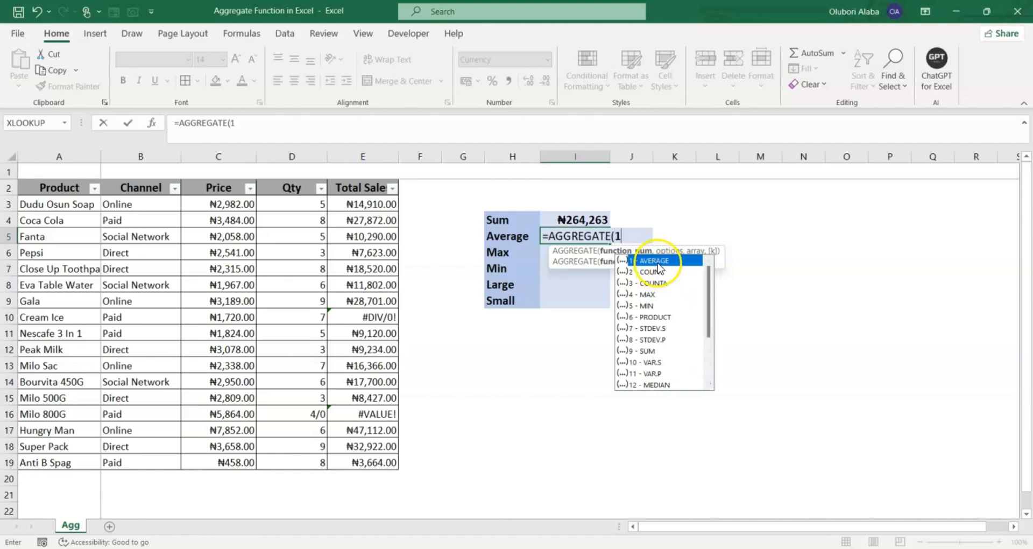
text(,7)
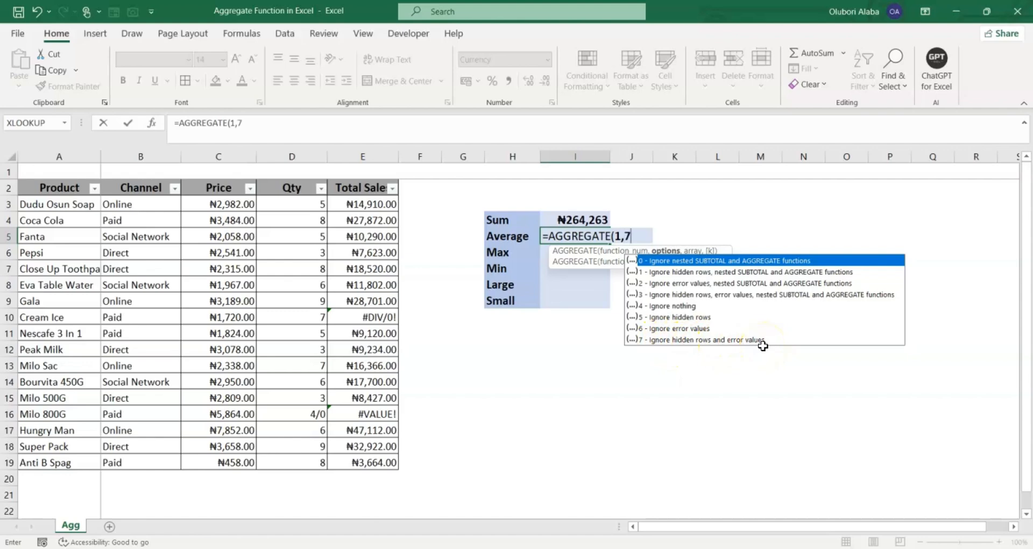
text(,)
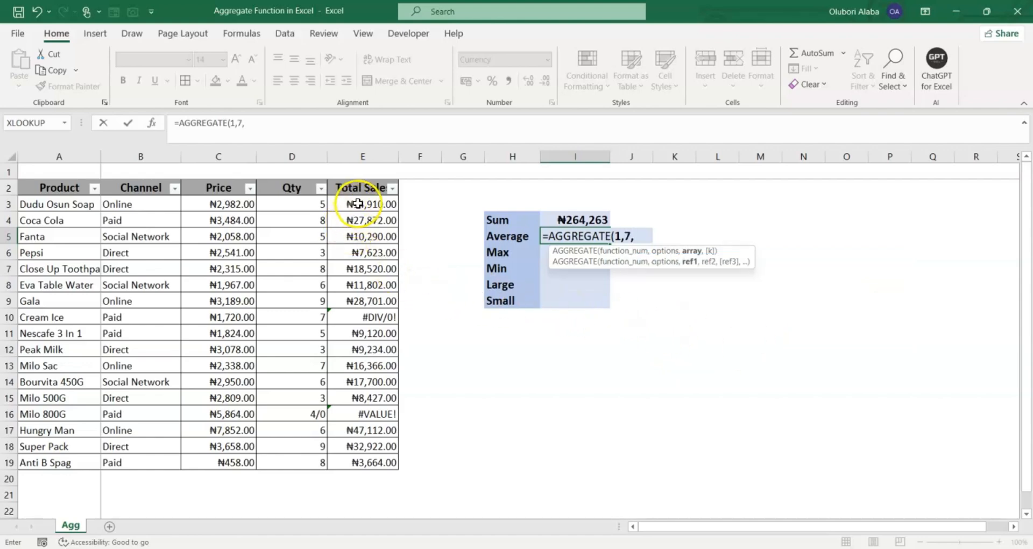
drag(358, 204, 376, 460)
key(Return)
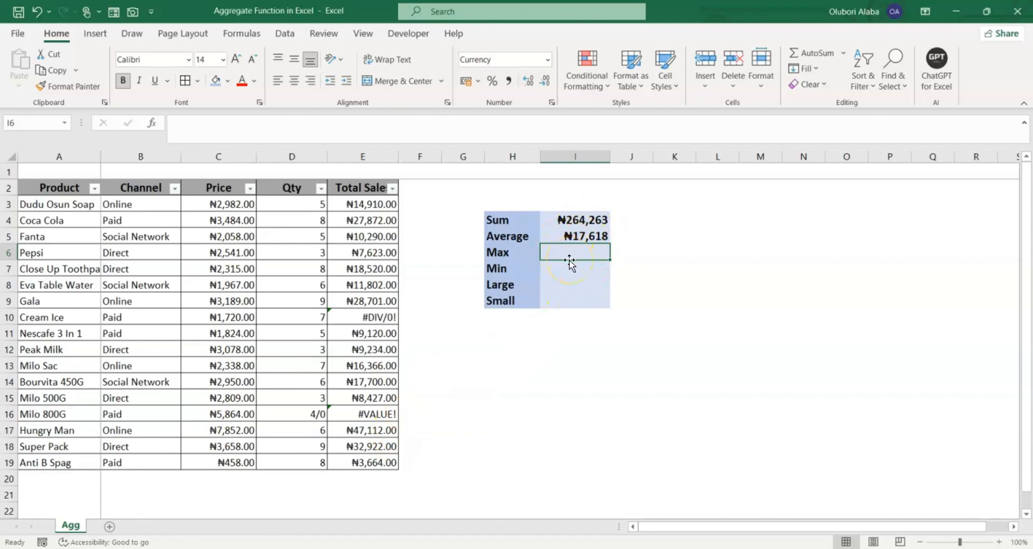
Enter =AGGREGATE(4,7,E3:E19) in the Max cell I6, returning ₦47,112
text(=ag)
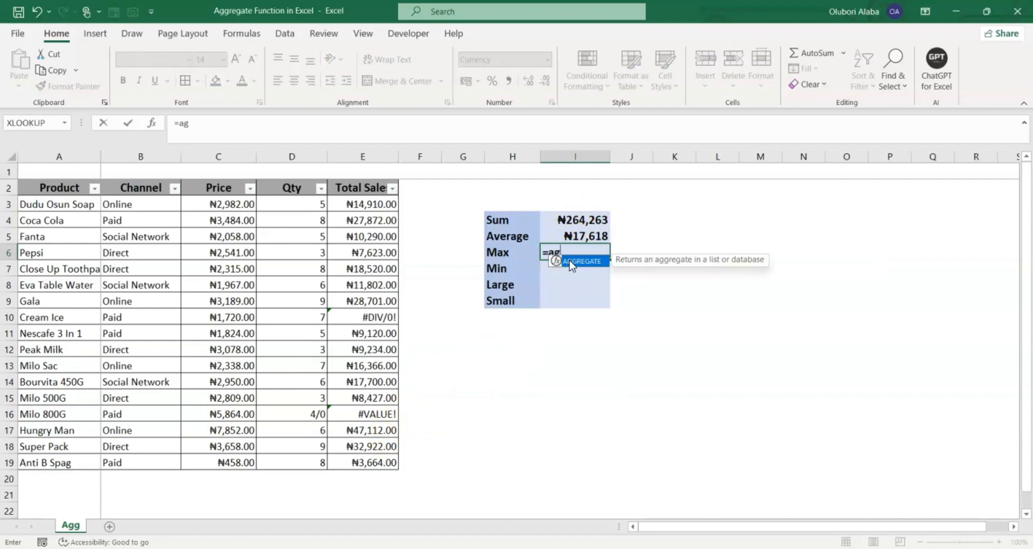
double_click(572, 263)
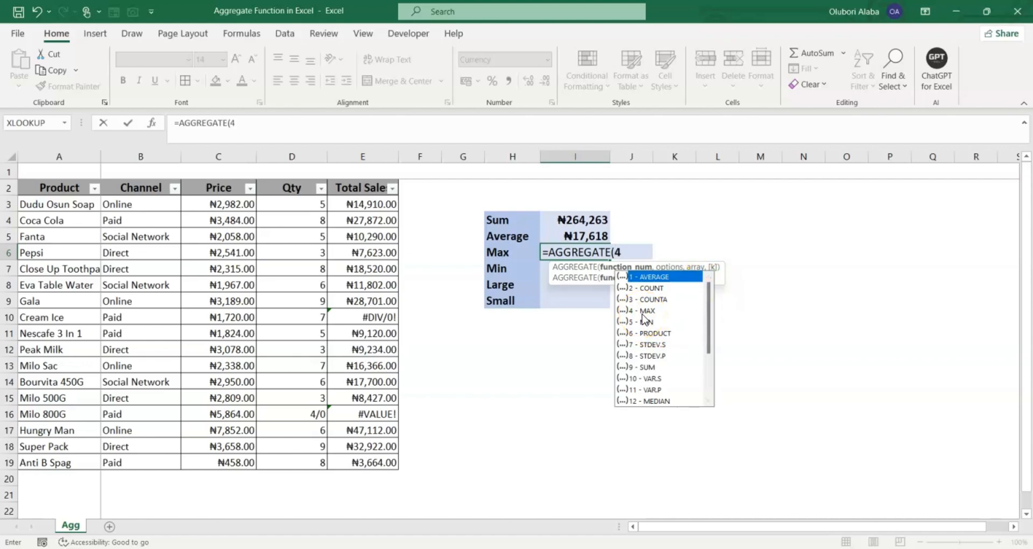
text(,7)
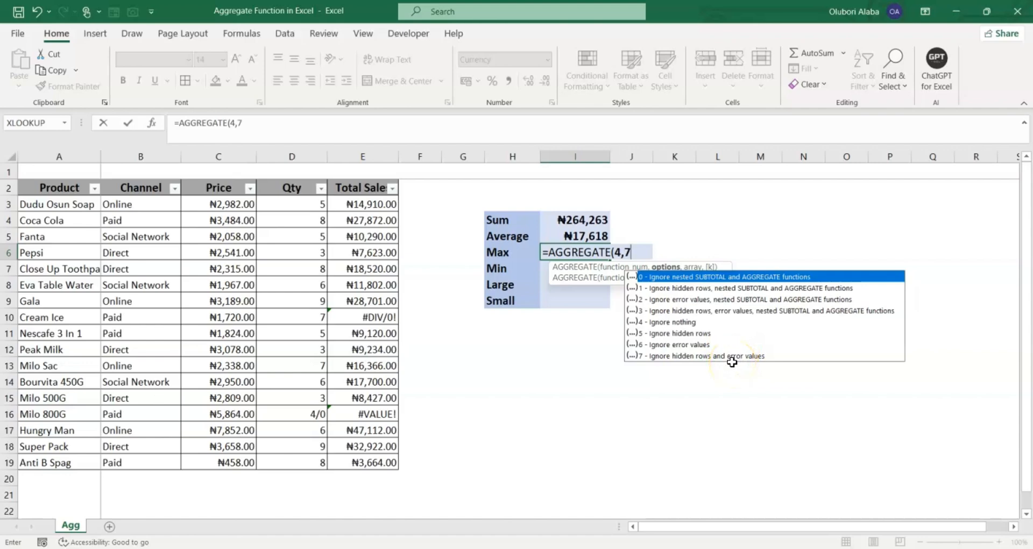
text(,)
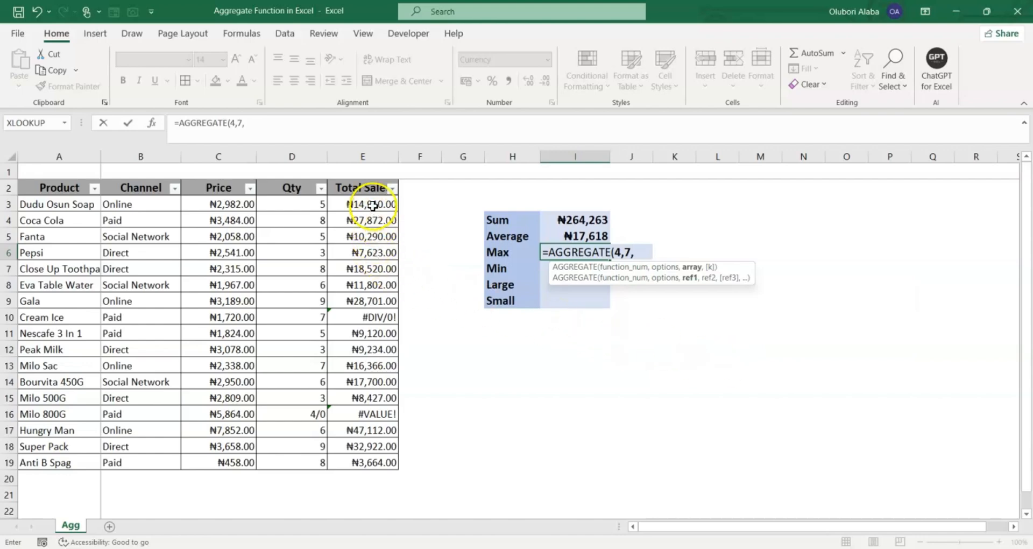
drag(369, 206, 374, 451)
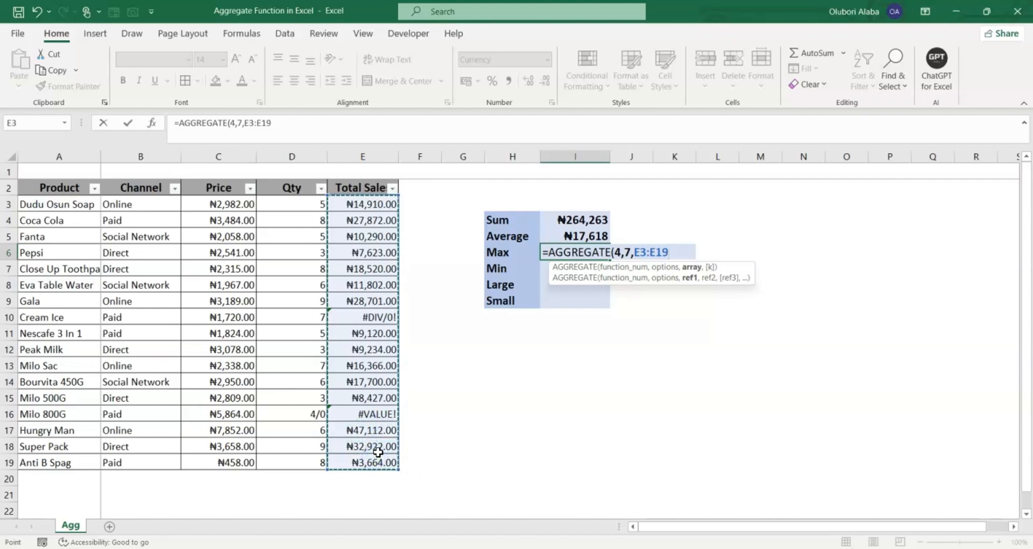
key(Return)
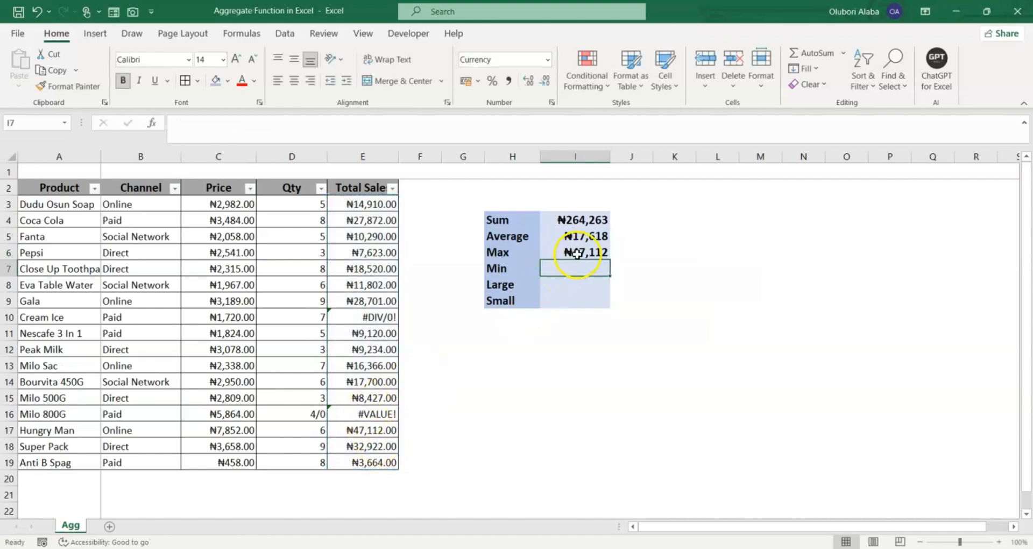
Move to the Min cell I7, discarding a mistaken partial entry
drag(369, 204, 368, 477)
click(381, 438)
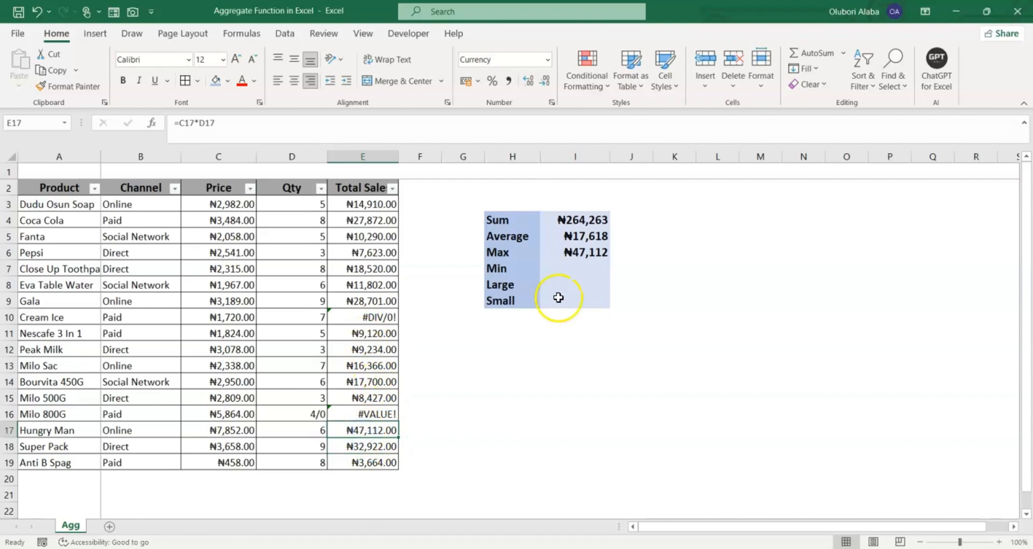
click(576, 268)
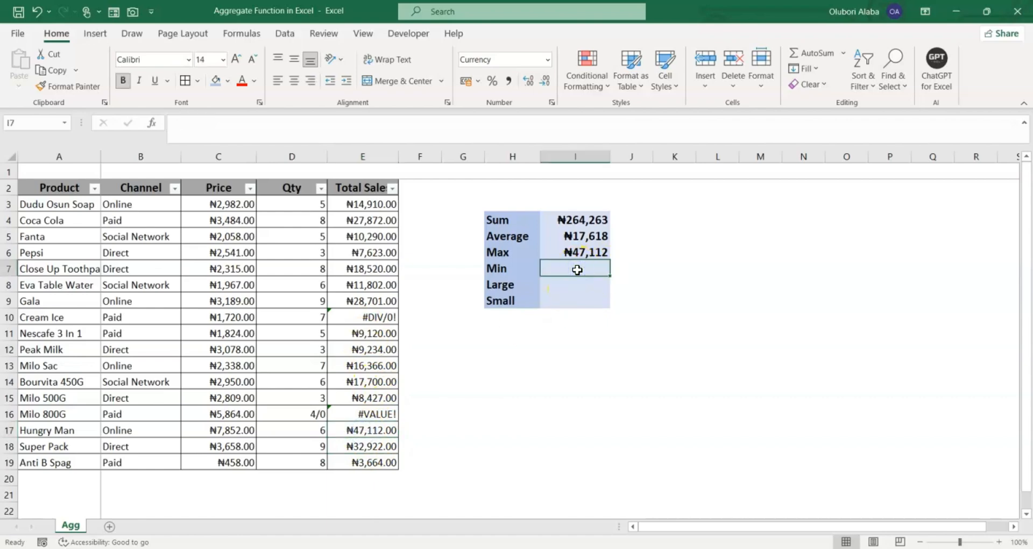
text(=mi)
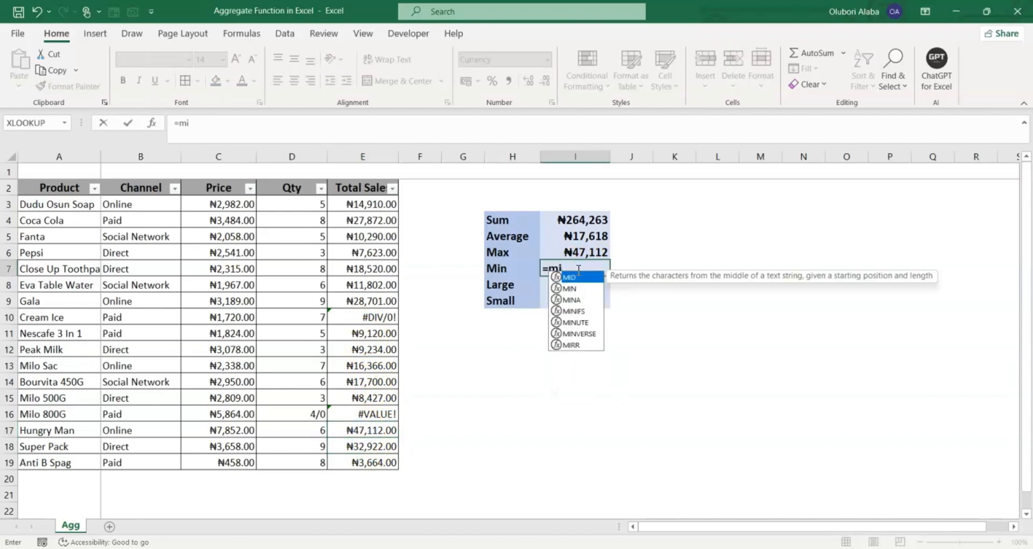
key(BackSpace)
key(BackSpace)
key(Escape)
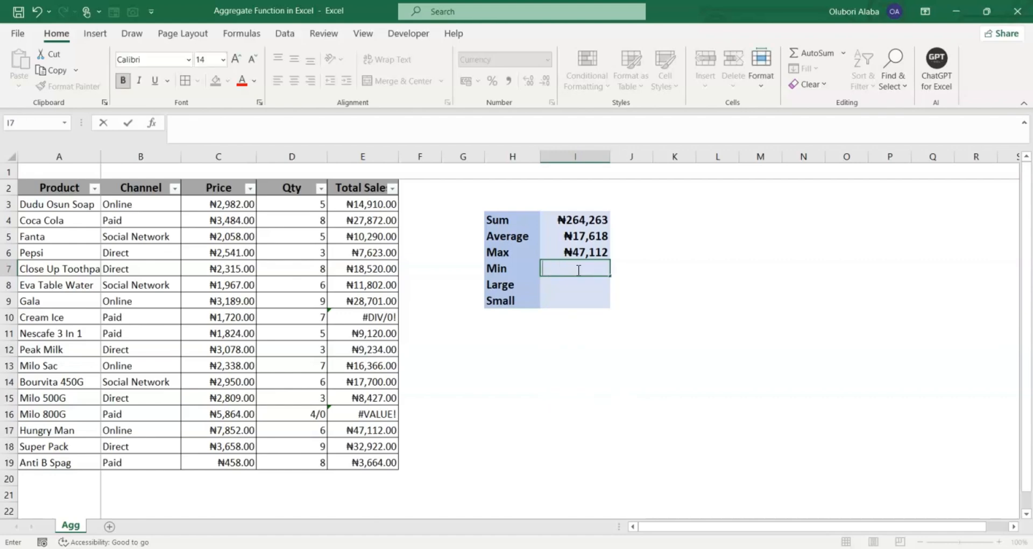
text(=)
key(Escape)
Enter =AGGREGATE(5,7,E3:E19) in I7, returning ₦3,664 as the smallest Total Sale
text(=)
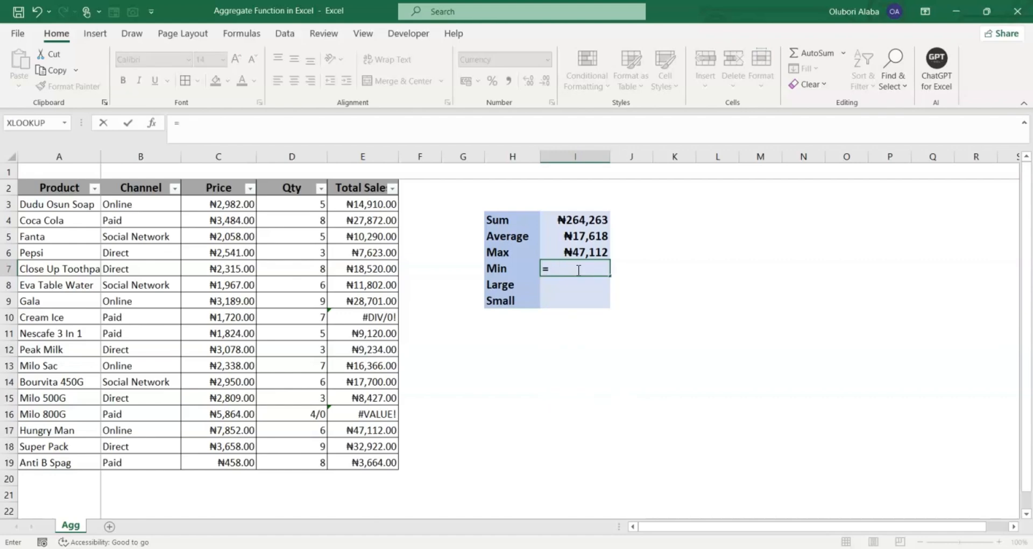
text(ag)
key(Tab)
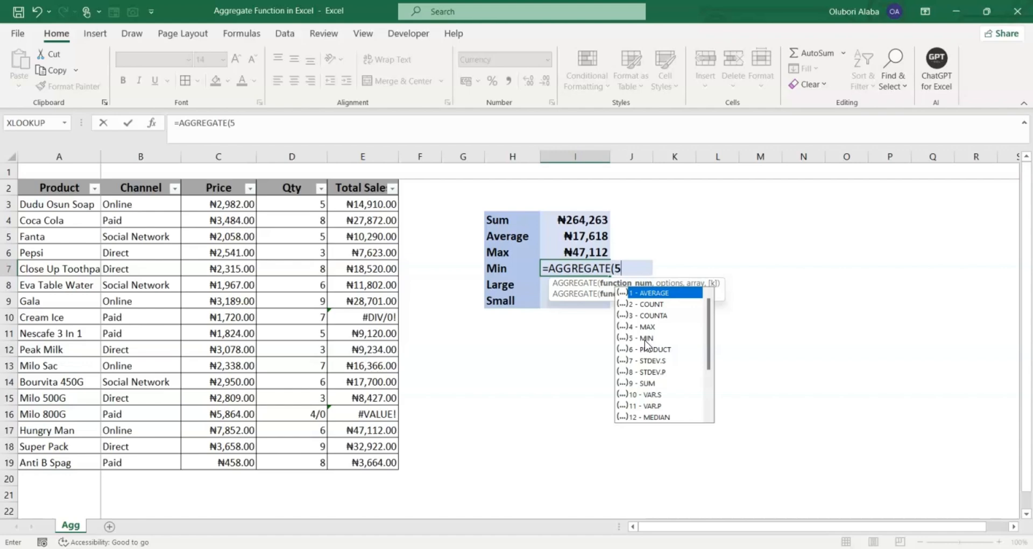
text(,)
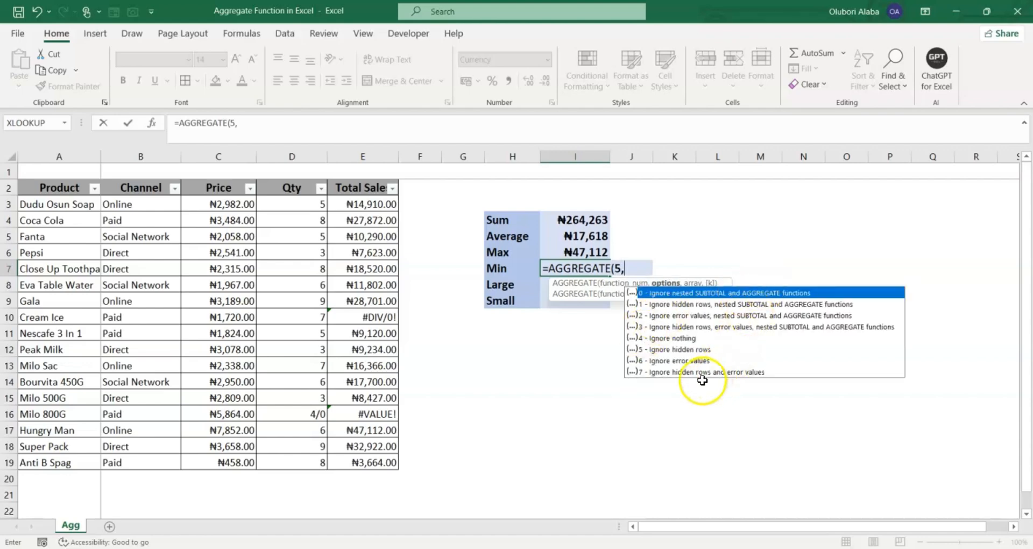
text(7,)
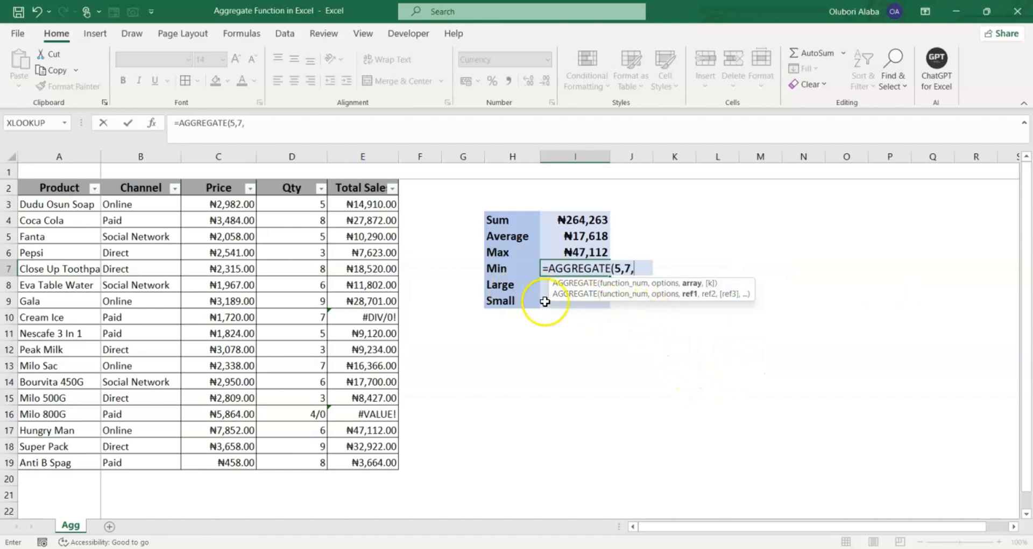
drag(365, 208, 361, 455)
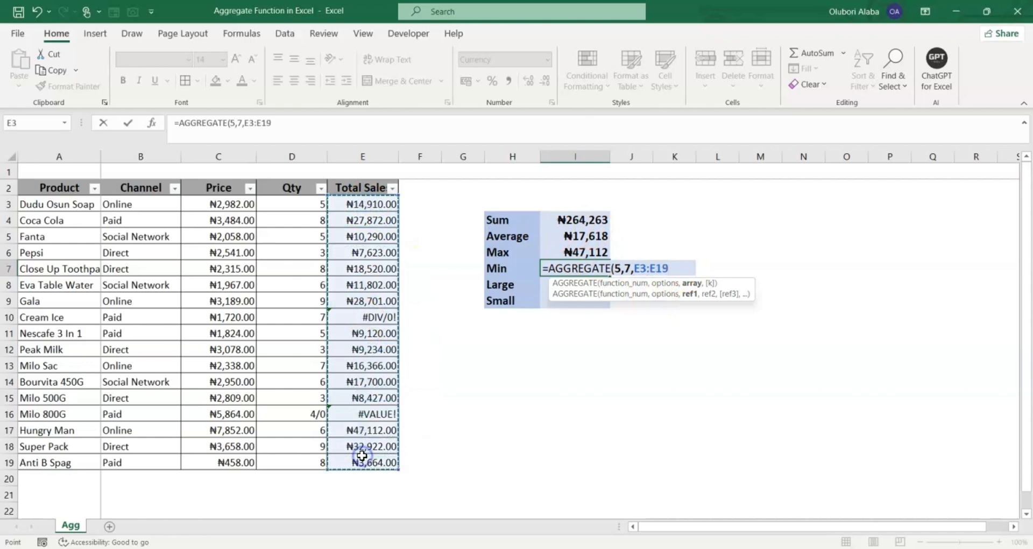
key(Return)
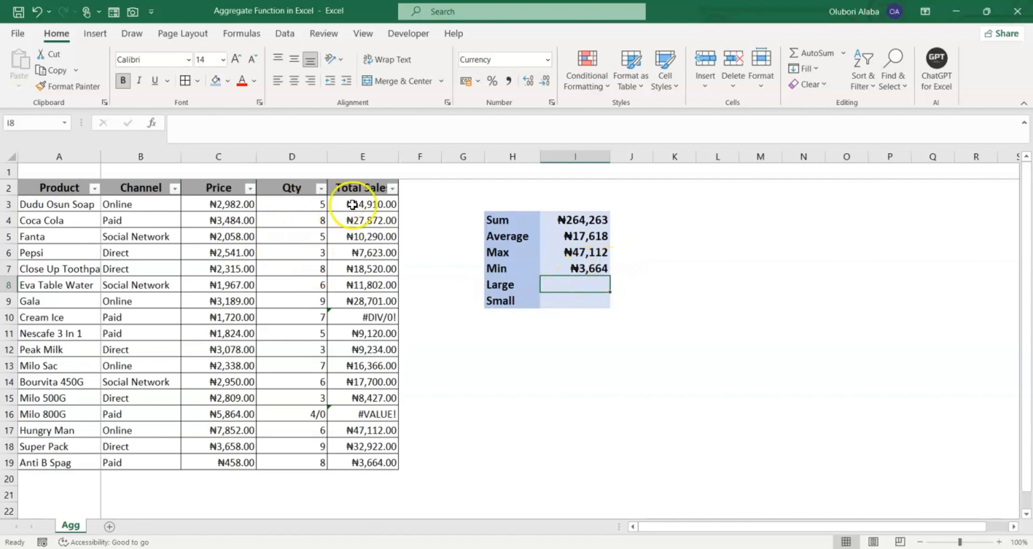
click(361, 463)
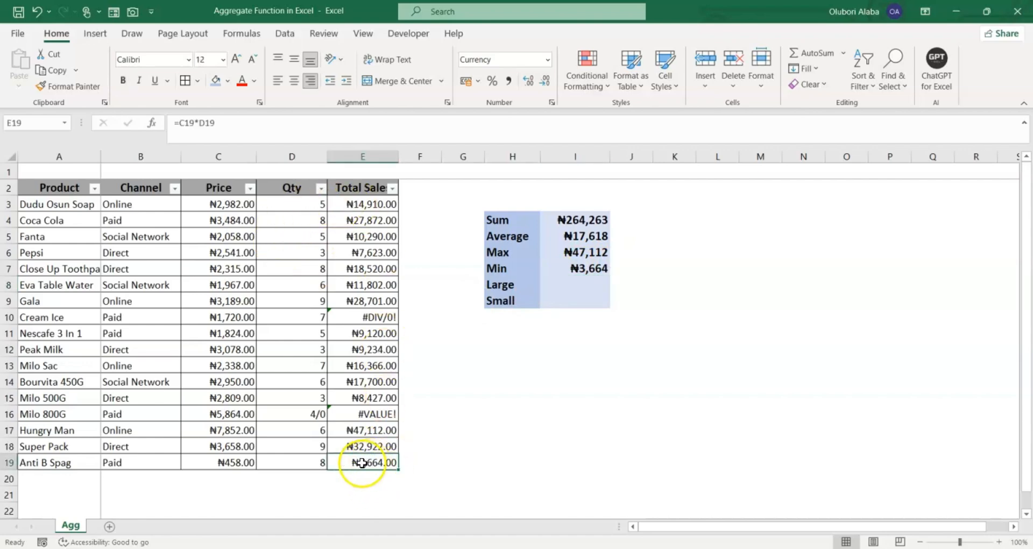
In the Large cell I8, begin =AGGREGATE( with function number 14 for LARGE
click(577, 287)
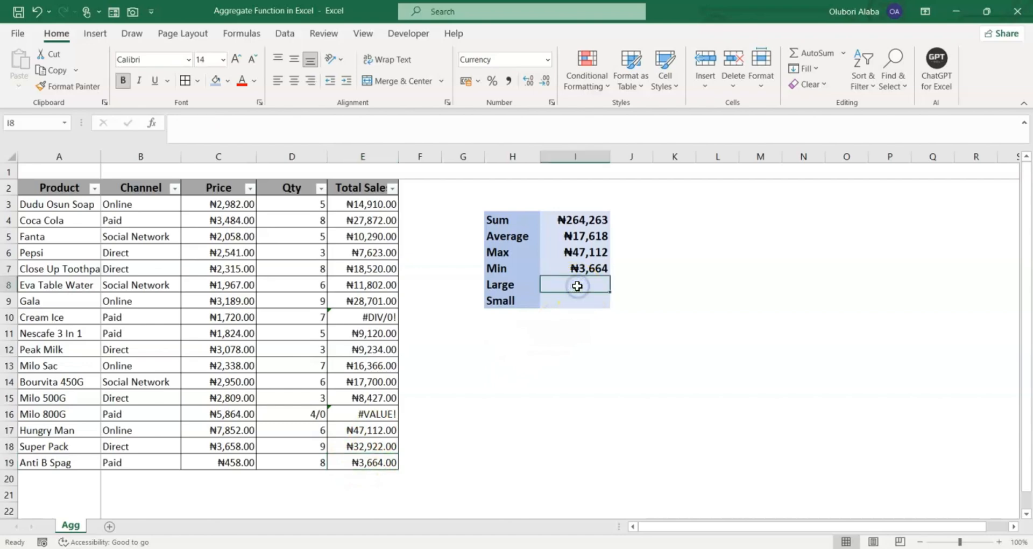
text(=)
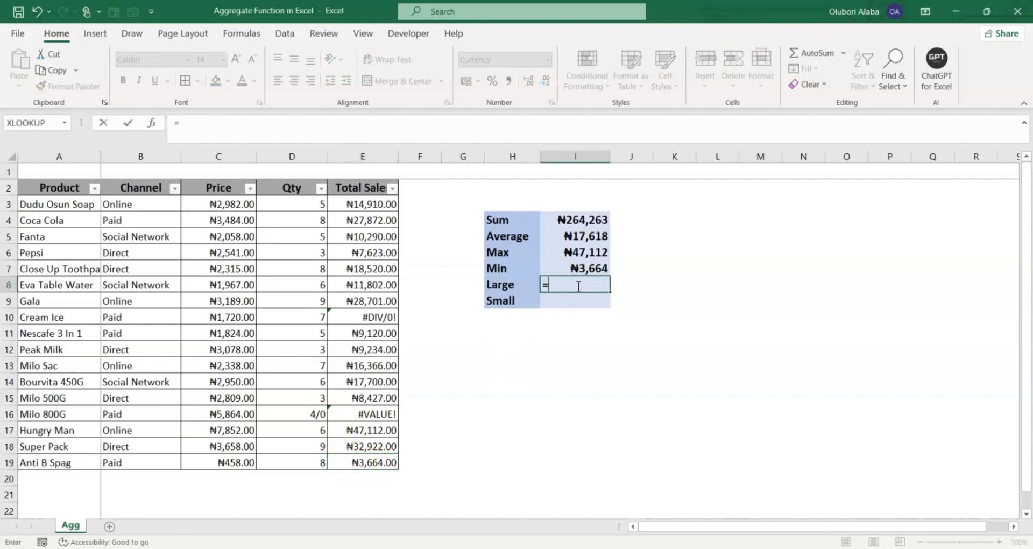
text(ag)
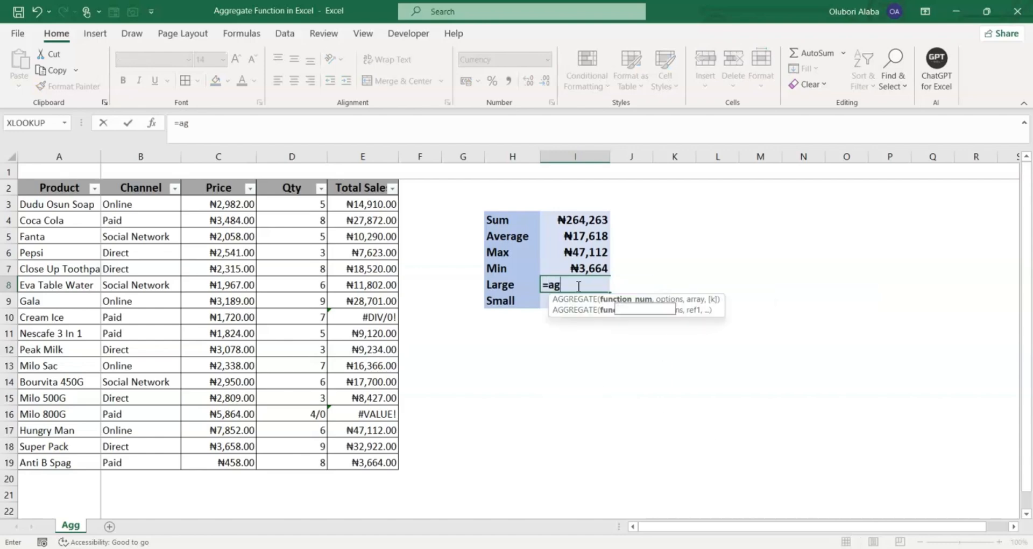
key(Tab)
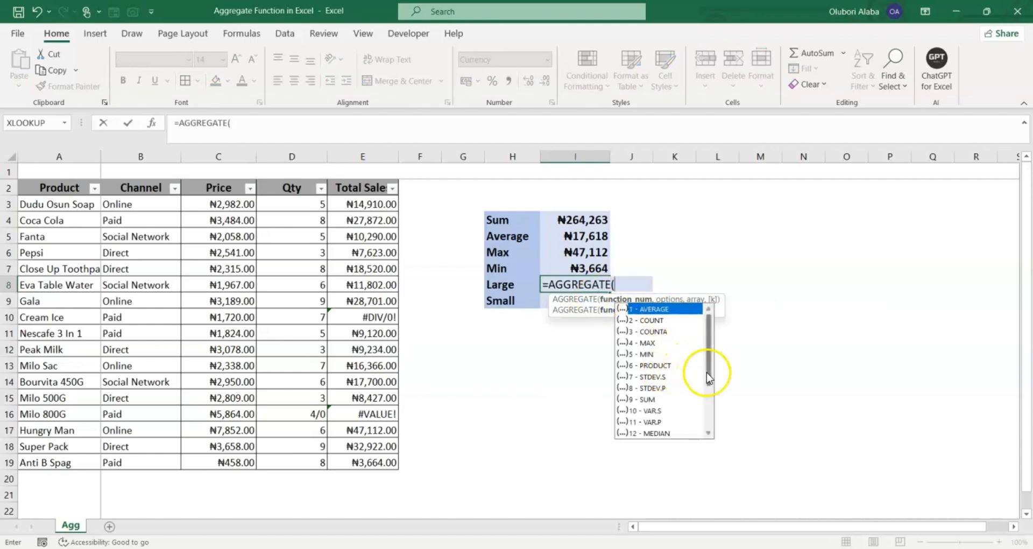
drag(707, 374, 706, 374)
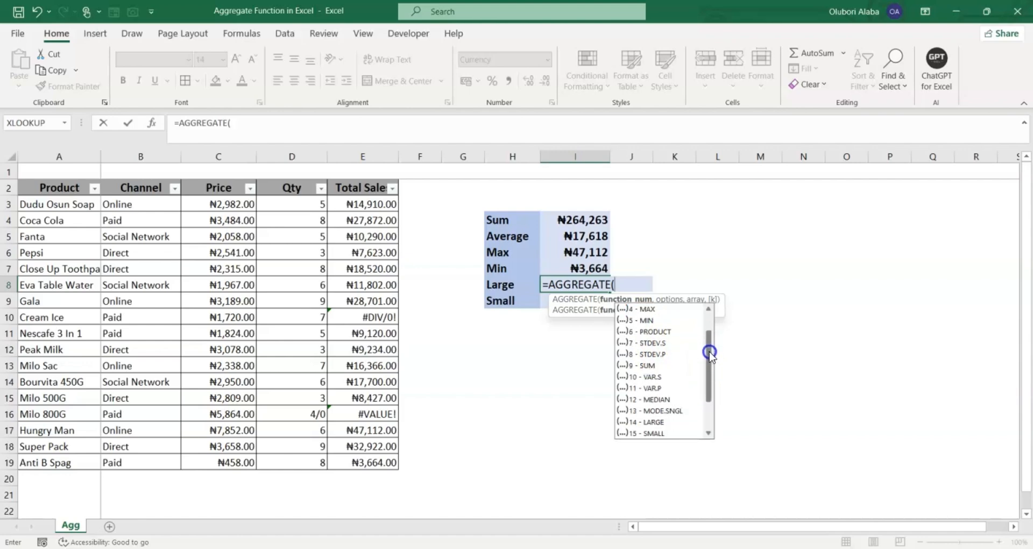
drag(707, 325, 711, 354)
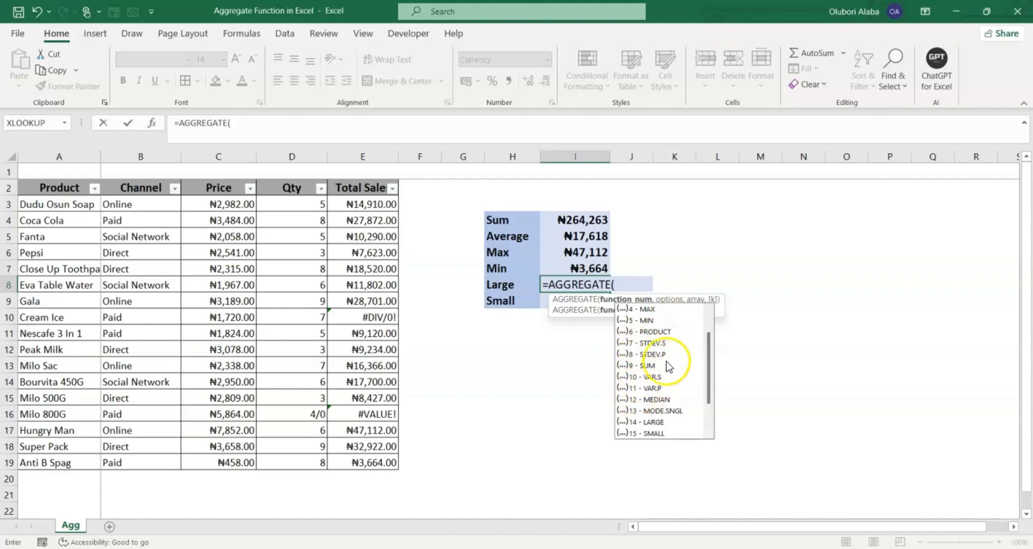
click(716, 402)
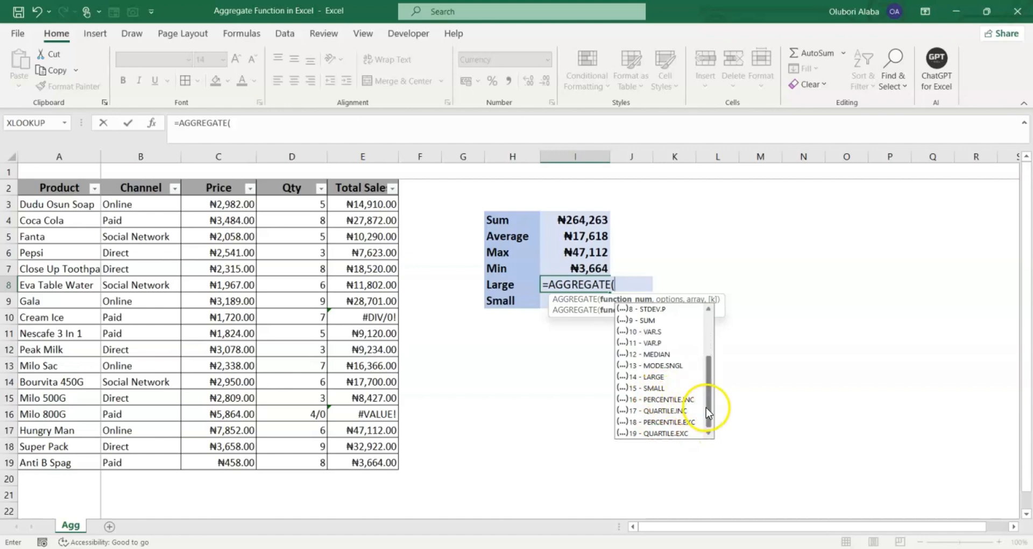
drag(710, 414, 717, 379)
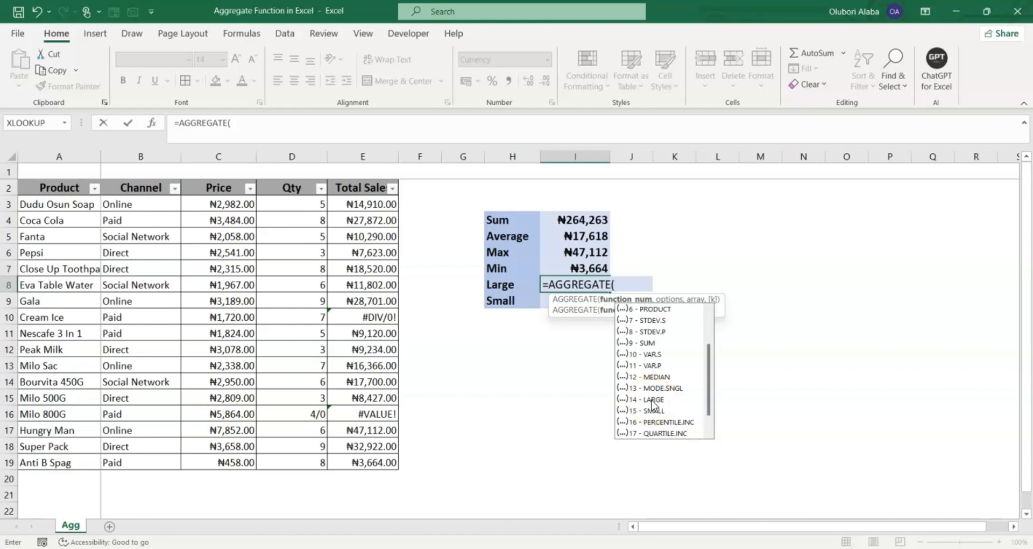
text(14)
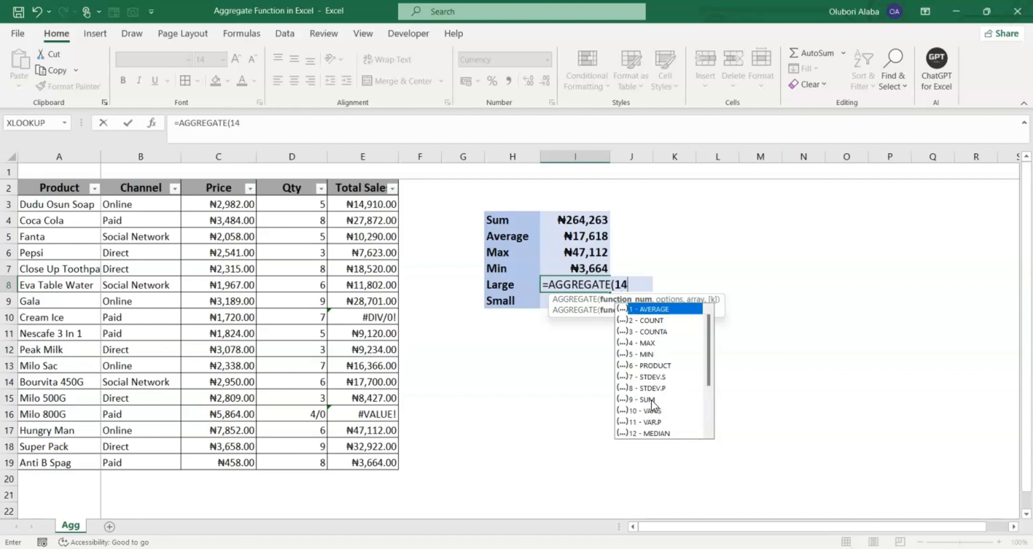
text(,)
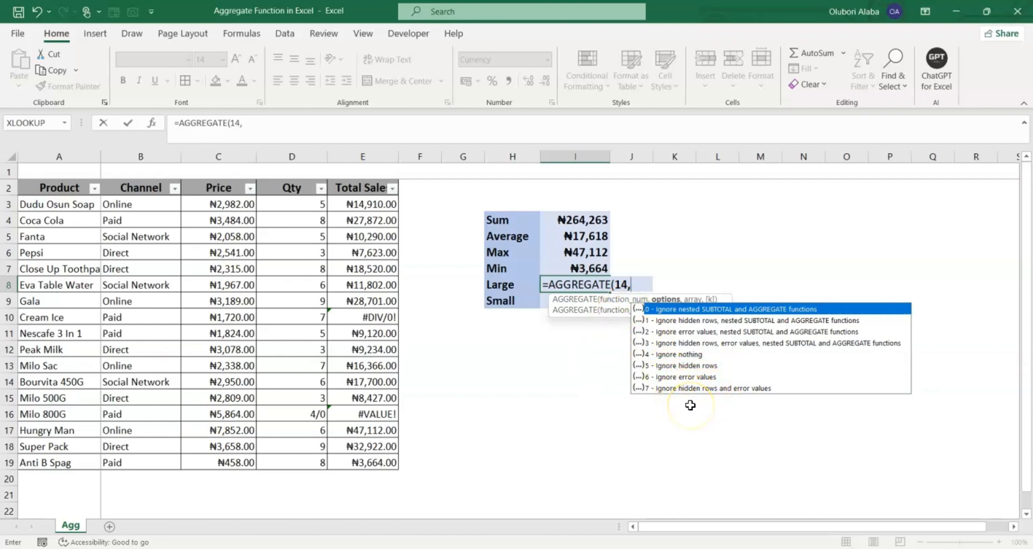
Complete the Large formula with array E3:E19 and k of 3, returning ₦28,701
text(,)
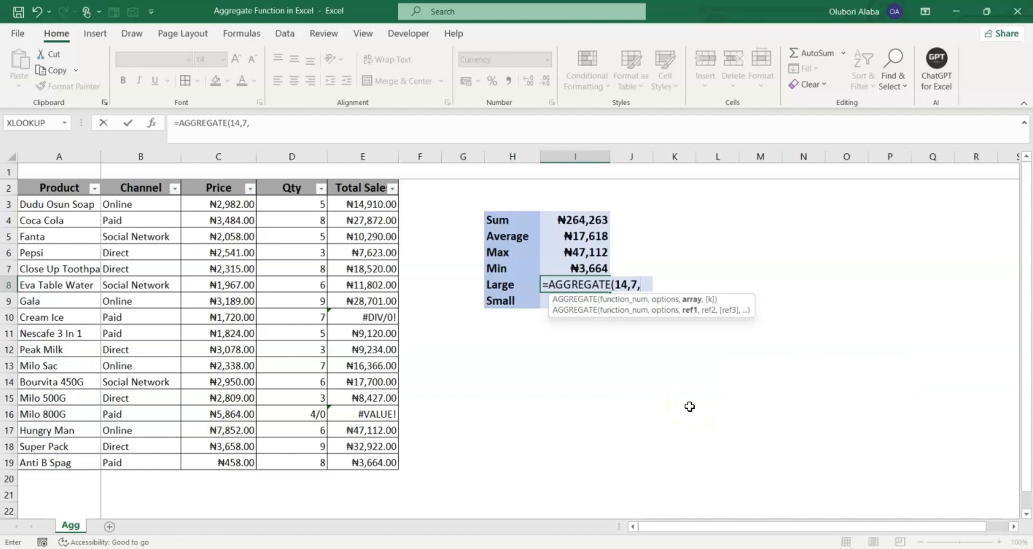
drag(363, 204, 384, 461)
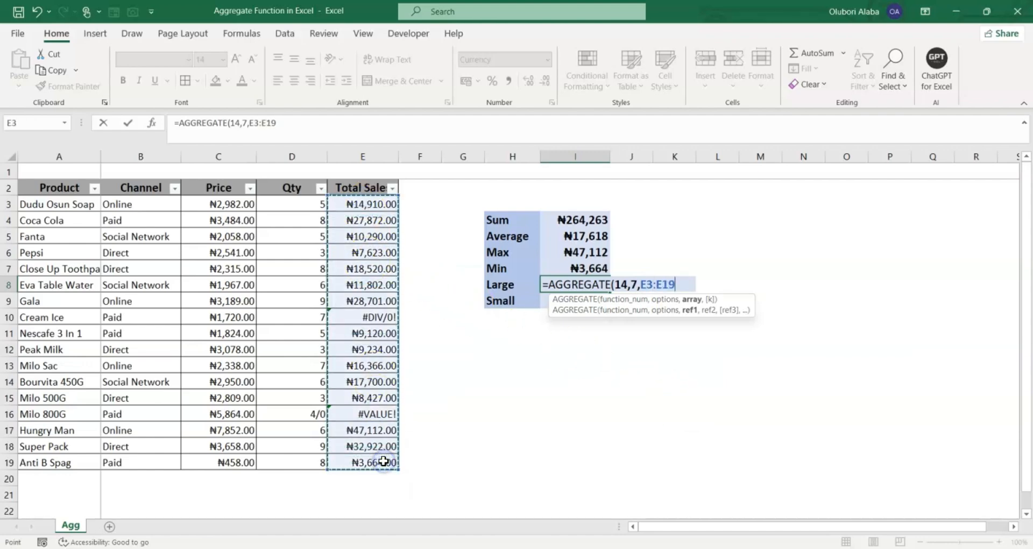
text(,3)
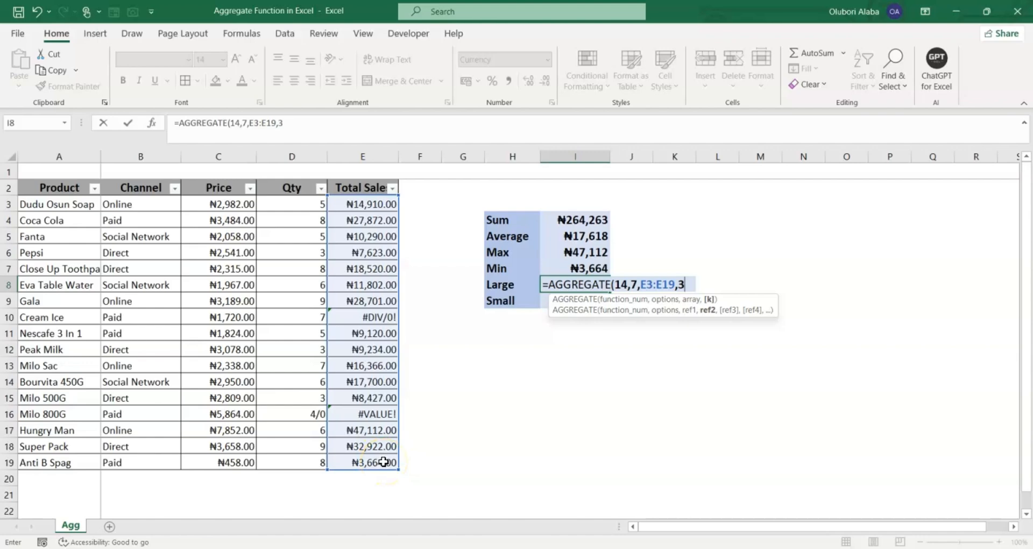
key(Return)
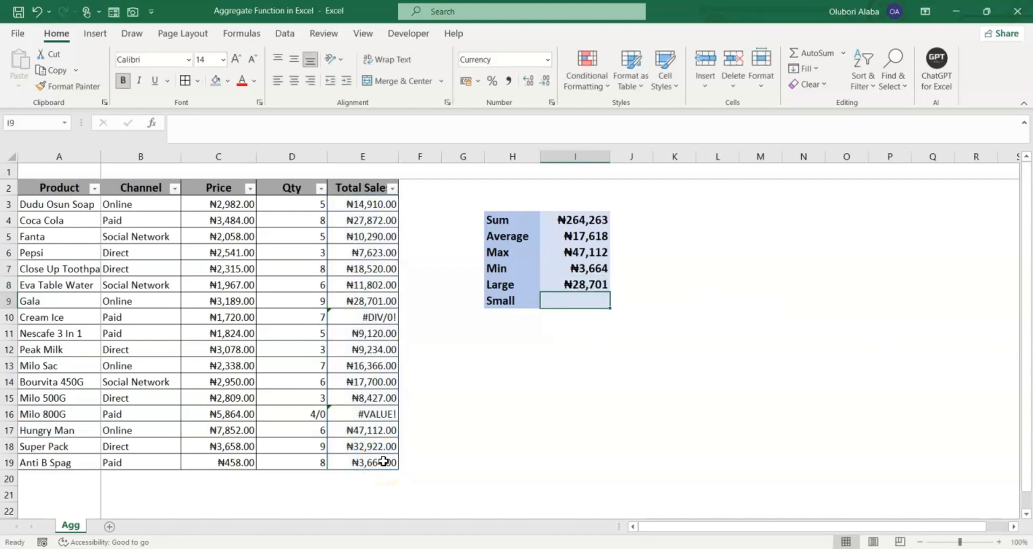
click(582, 284)
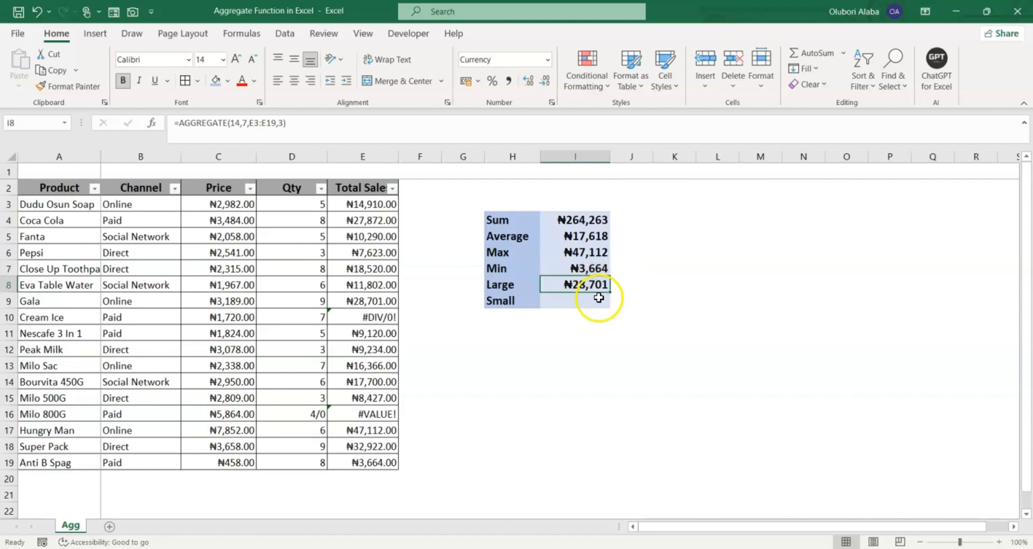
click(375, 432)
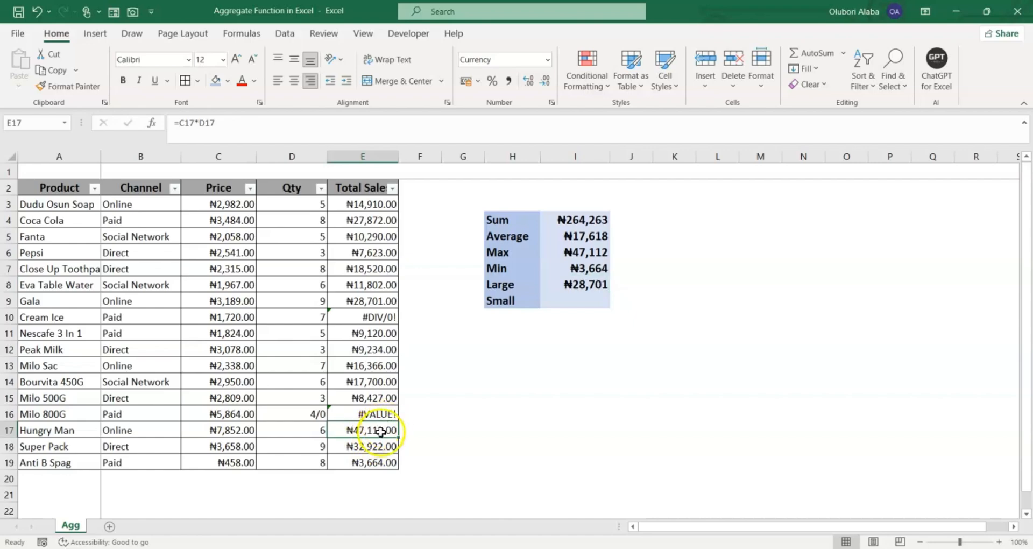
click(362, 447)
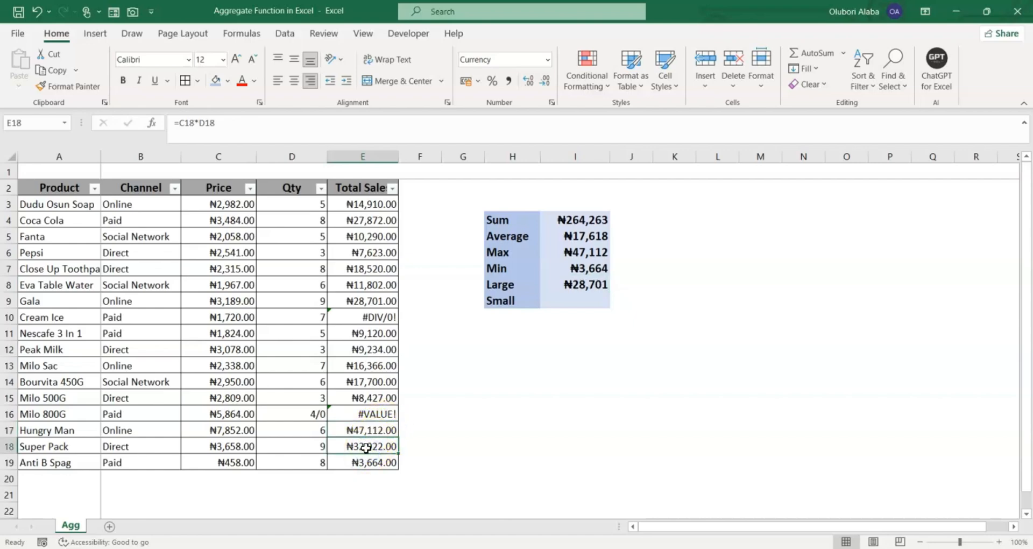
click(373, 448)
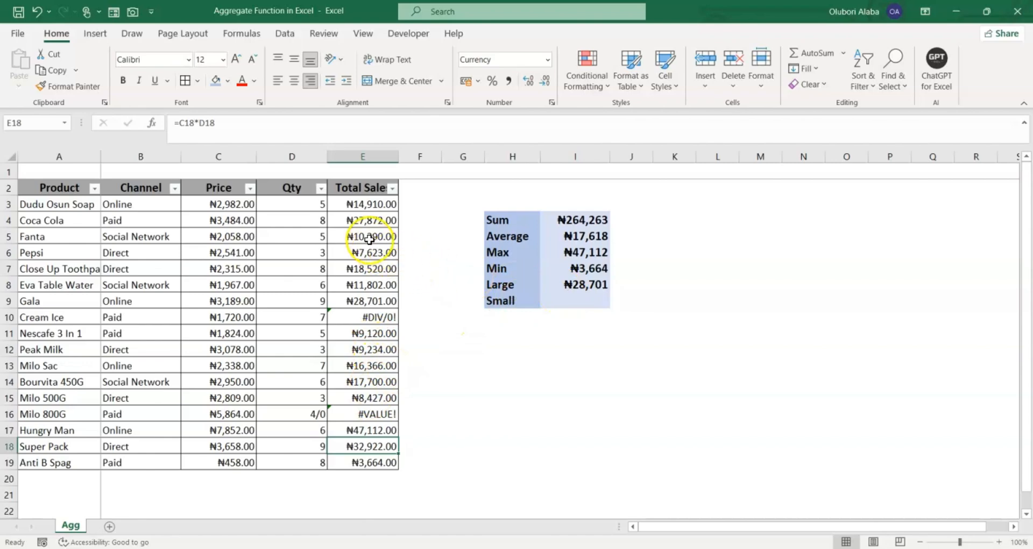
click(369, 300)
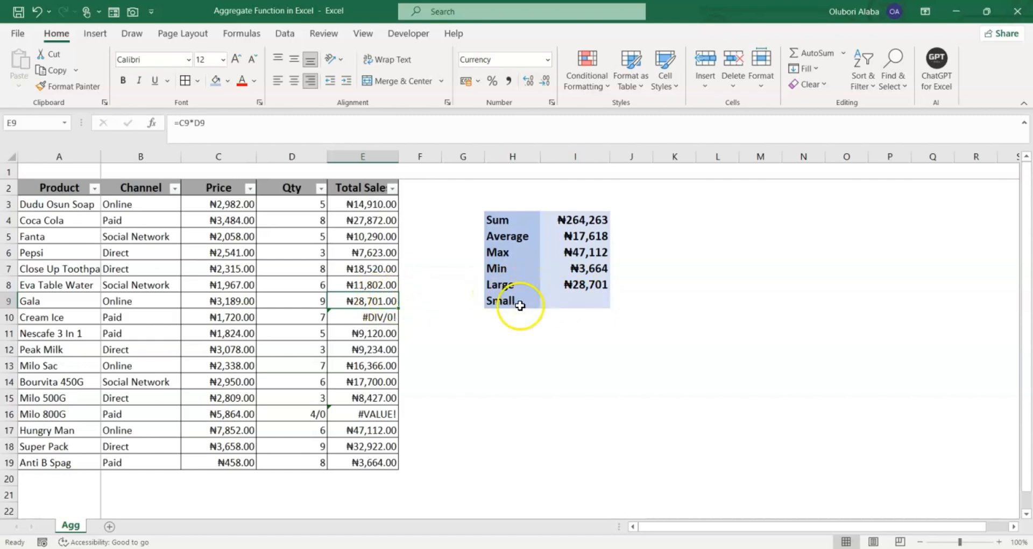
click(571, 302)
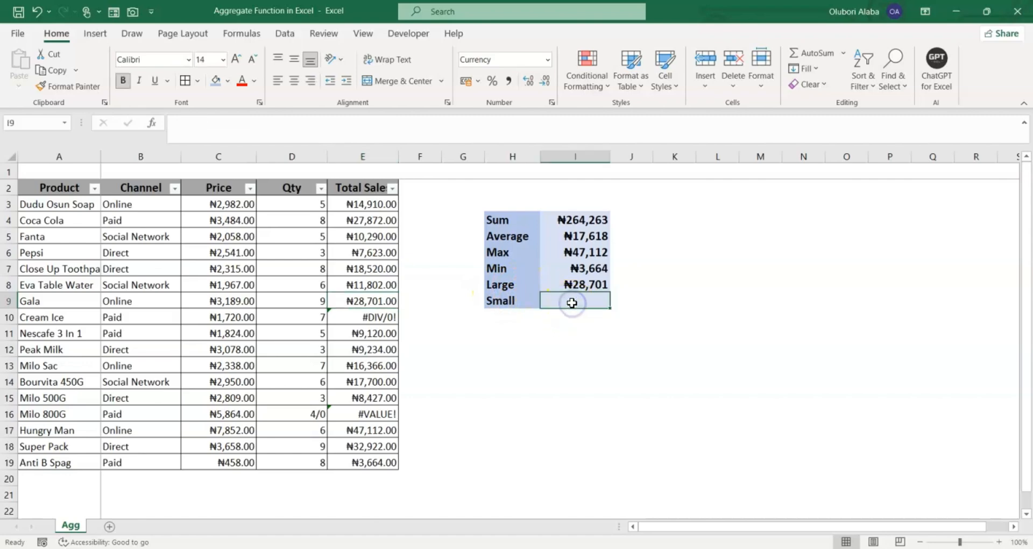
Enter =AGGREGATE(15,7,E3:E19,5) in the Small cell I9, returning ₦9,234
text(=)
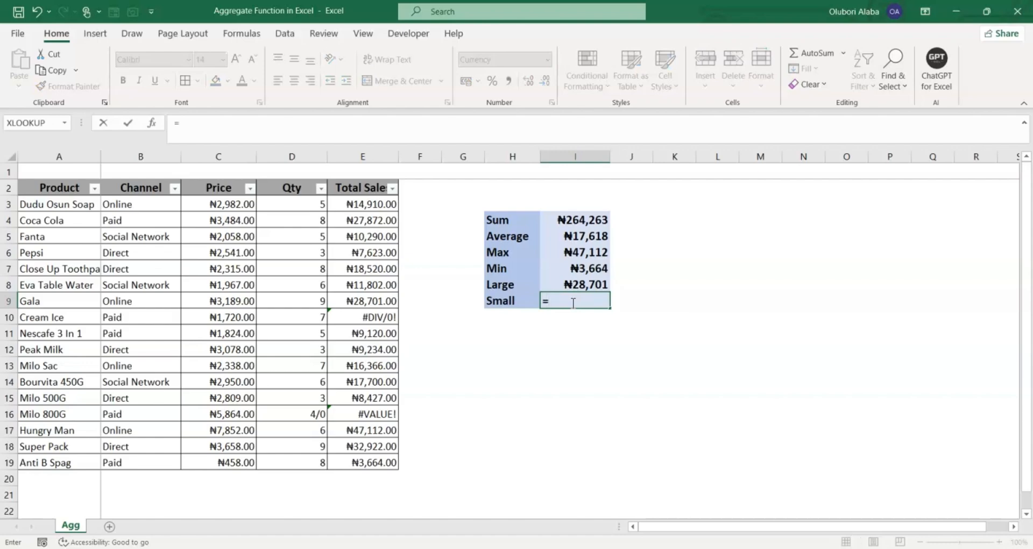
text(agg)
key(Tab)
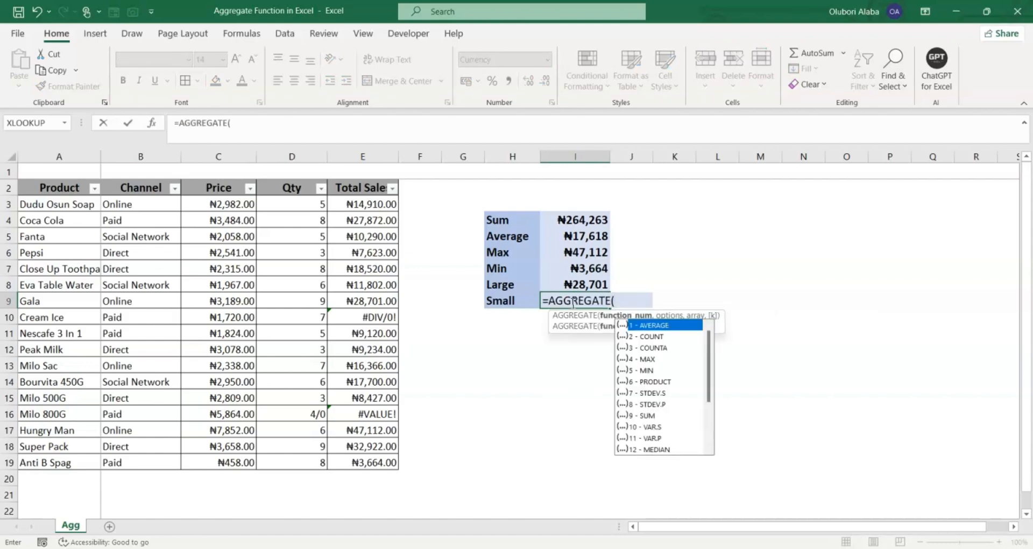
scroll(650, 398, down, 2)
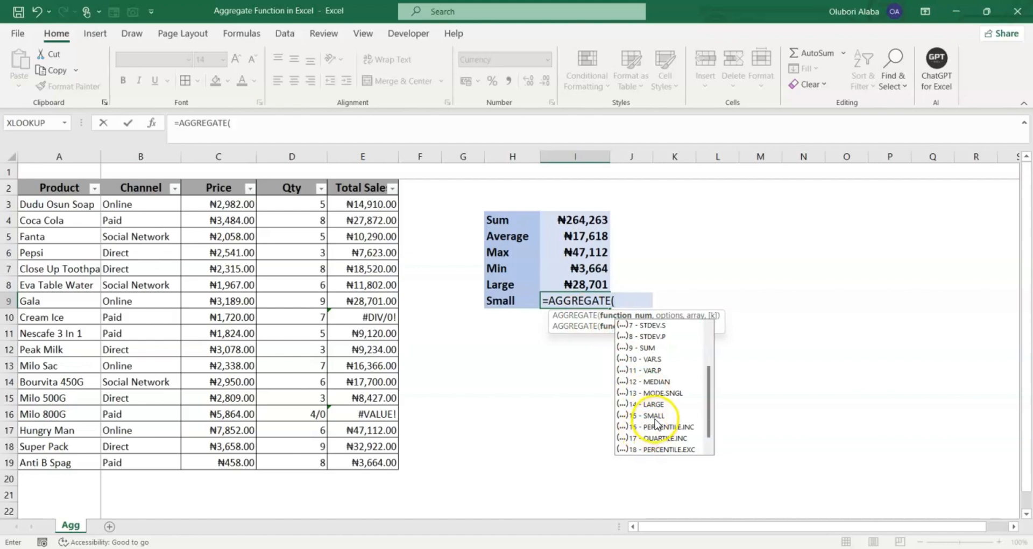
text(15)
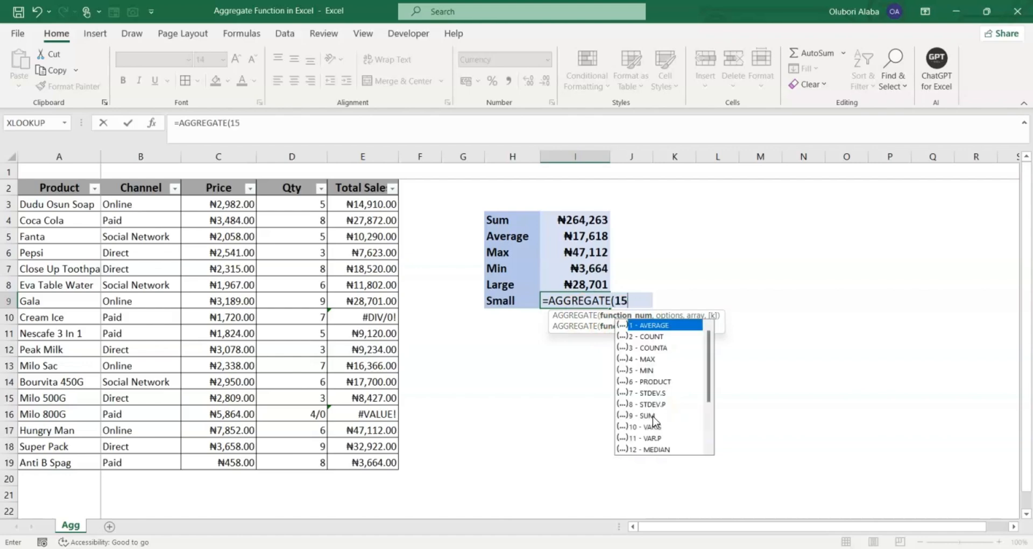
text(,)
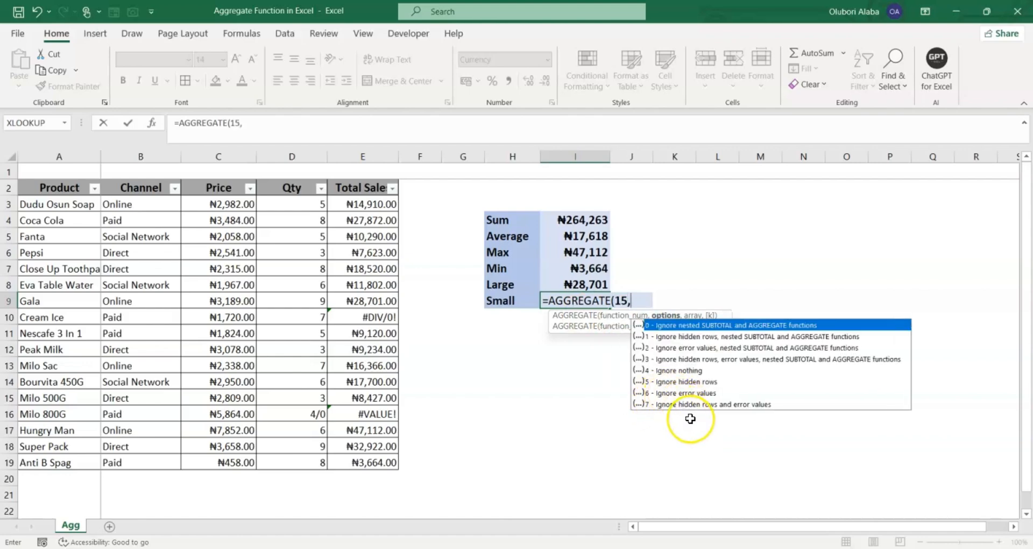
text(7,)
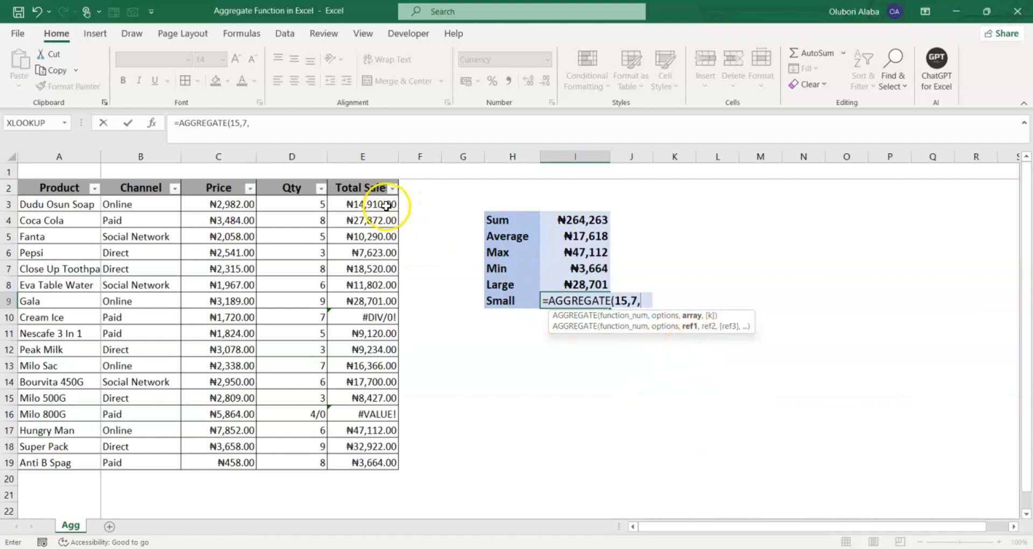
drag(376, 203, 373, 458)
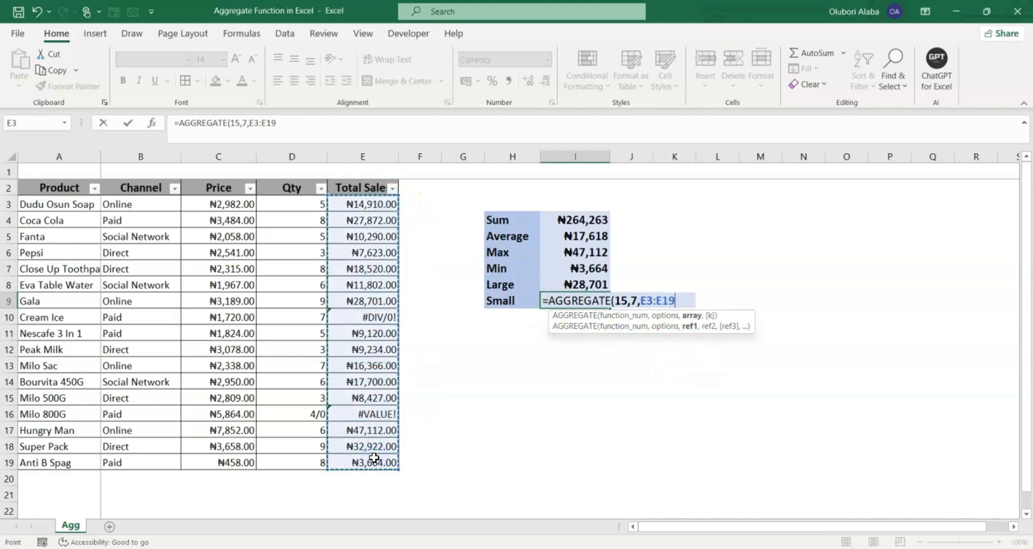
text(,5)
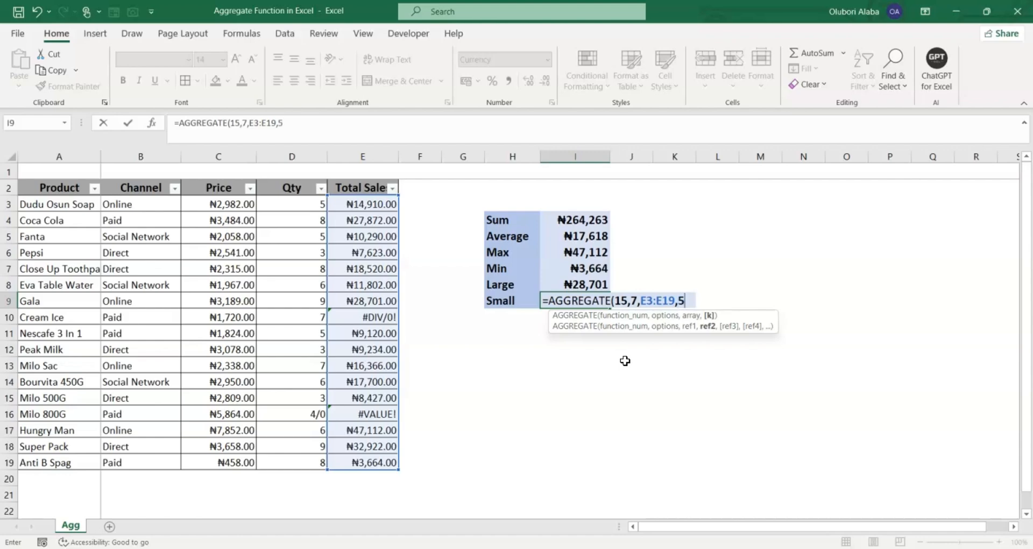
key(Return)
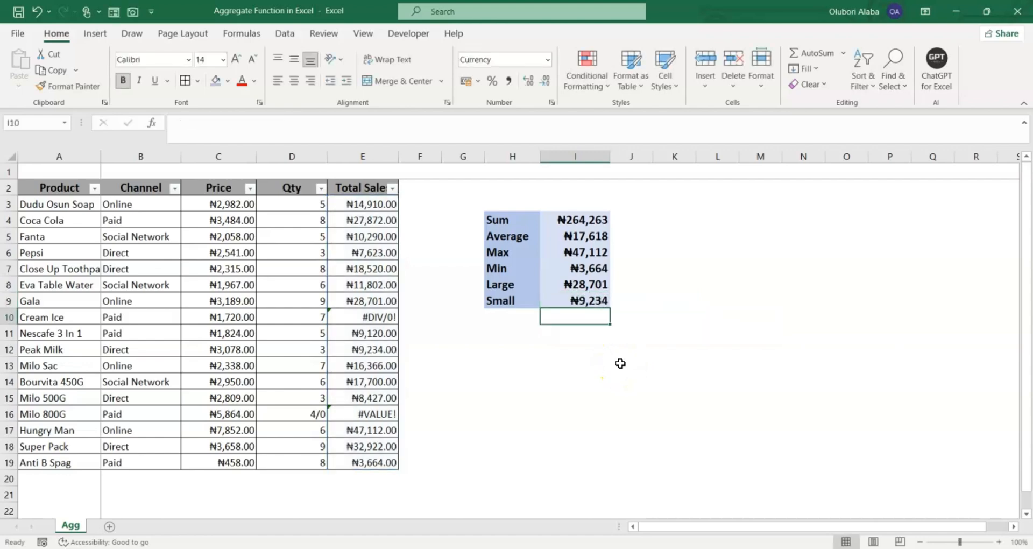
click(591, 300)
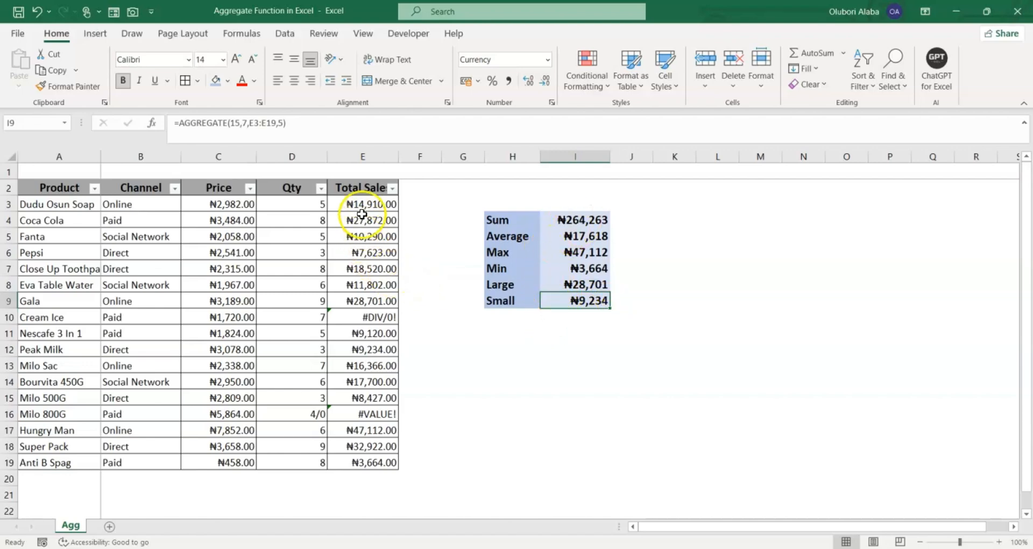
drag(364, 205, 374, 462)
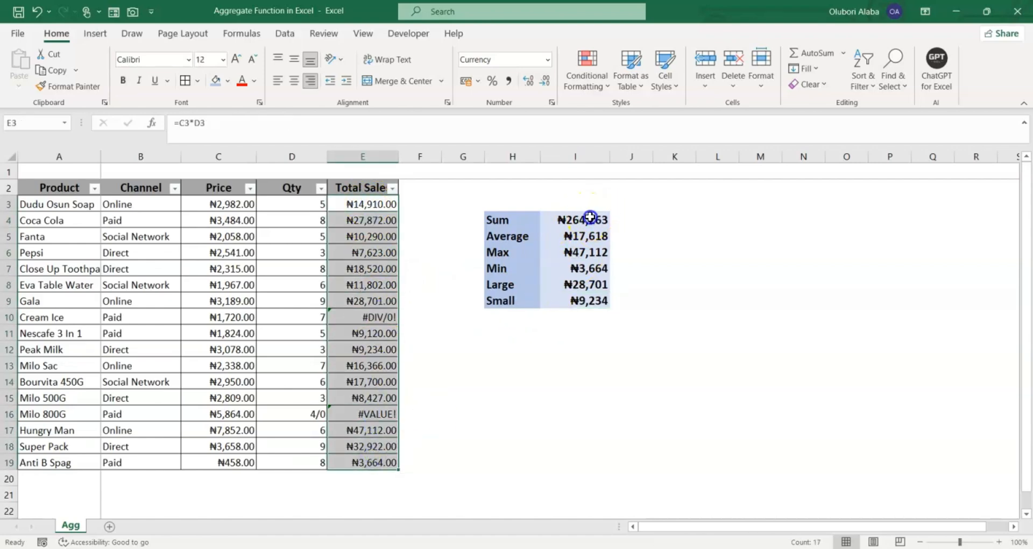
drag(590, 217, 595, 300)
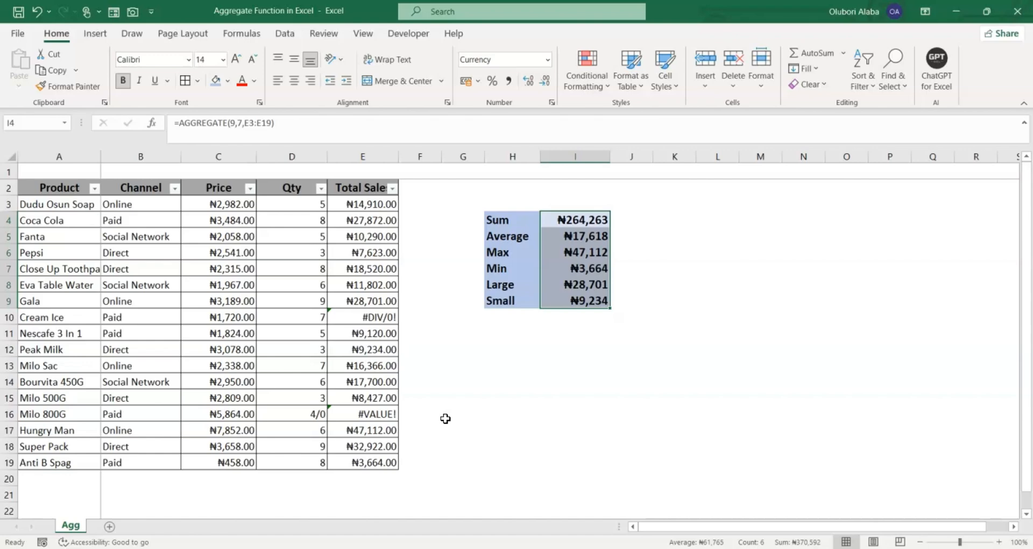
Hide Direct rows via the Channel filter (Sum becomes ₦187,537), then restore (Select All)
click(175, 189)
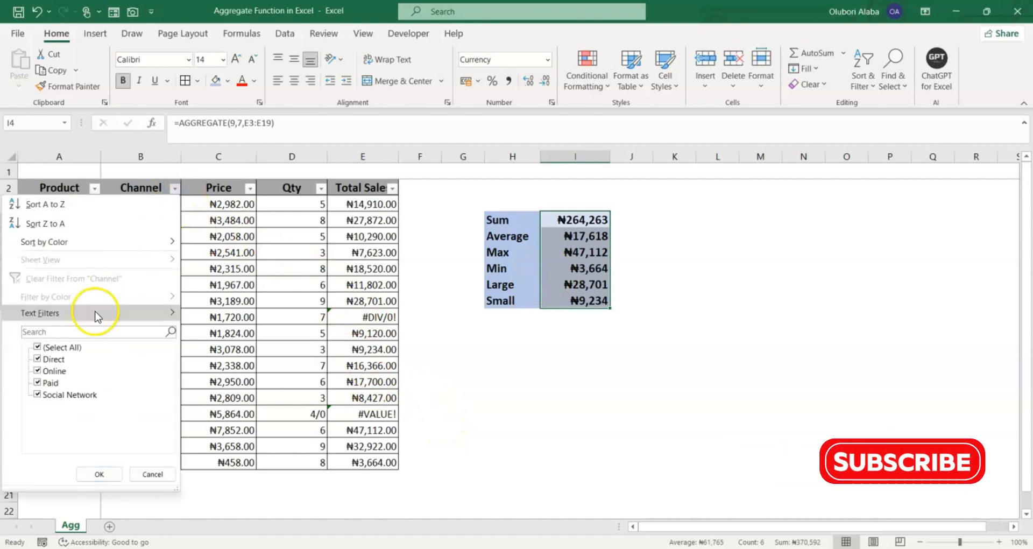
click(37, 358)
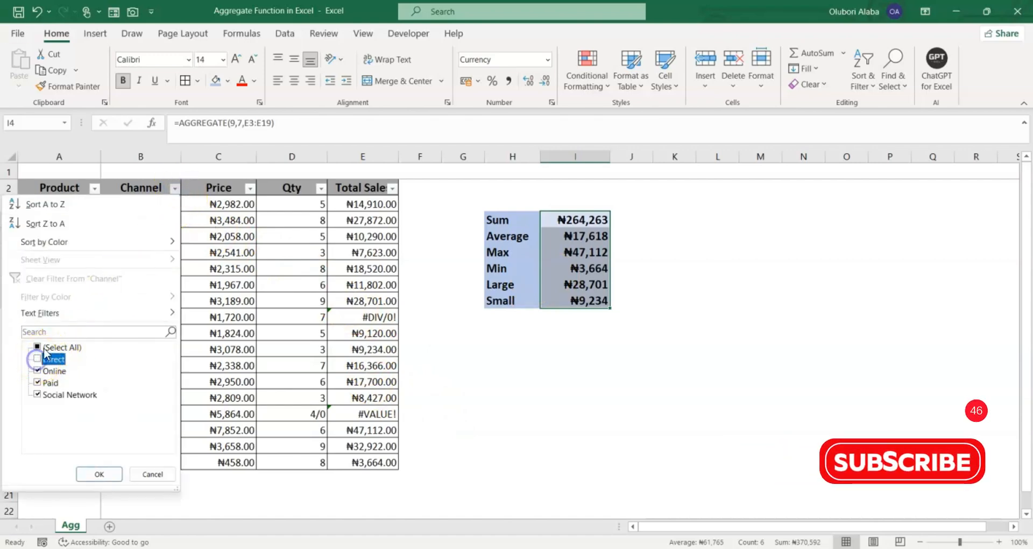
click(101, 475)
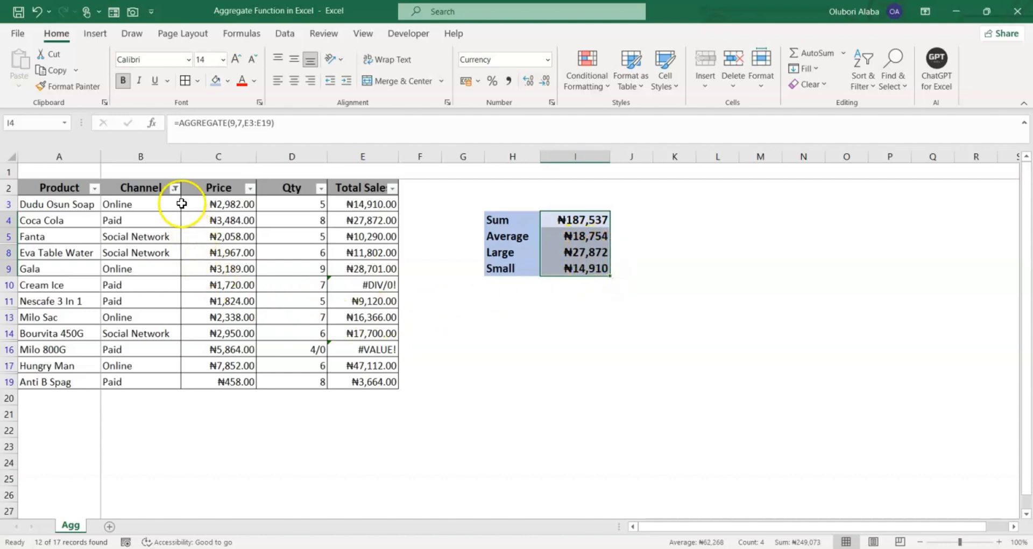
click(175, 188)
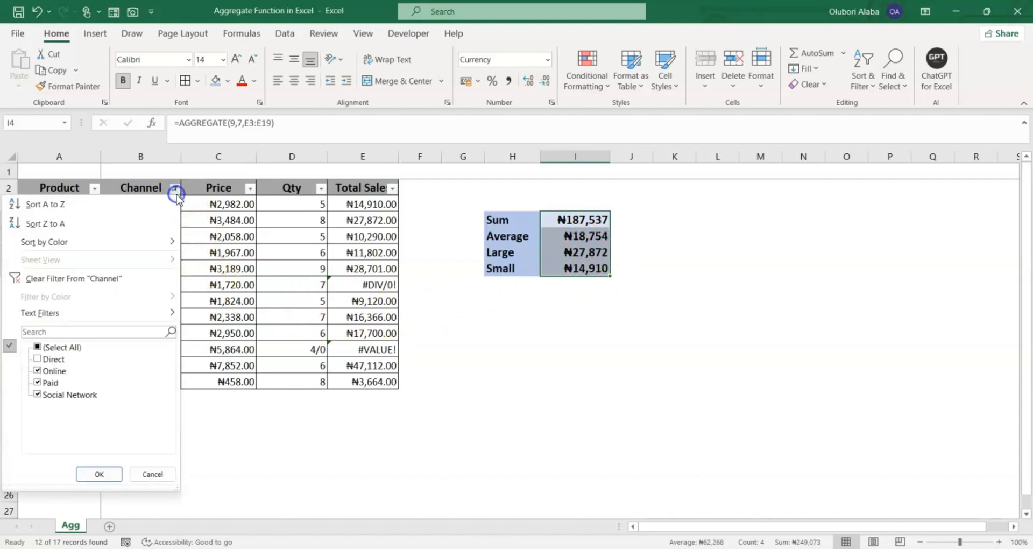
click(59, 347)
click(89, 474)
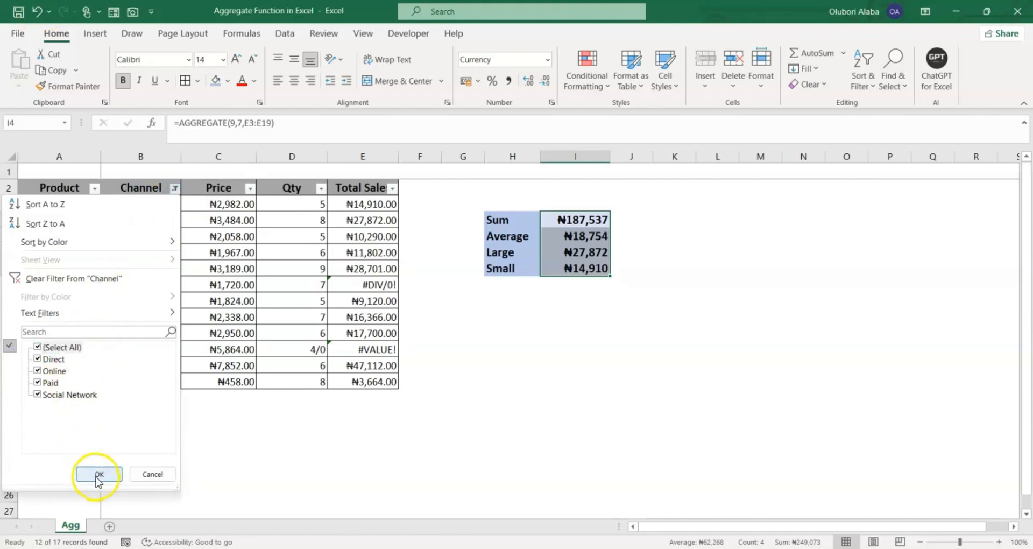